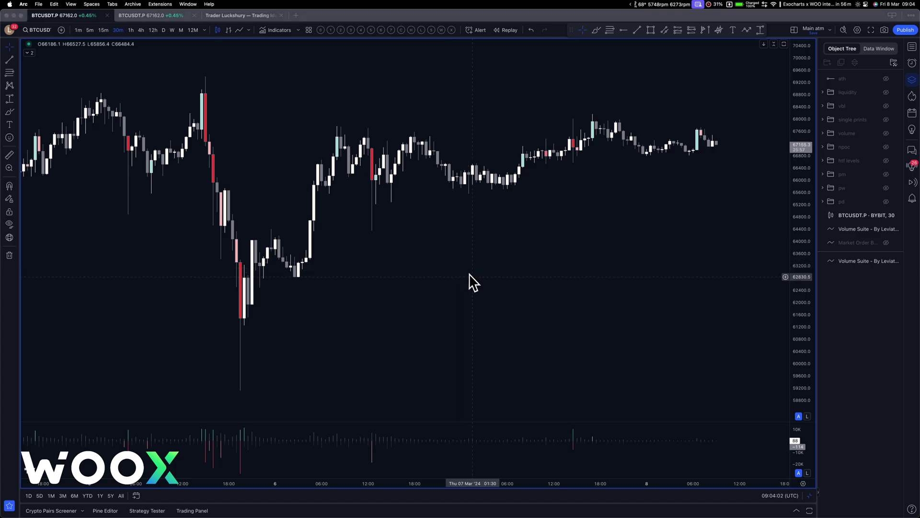
- Switch to the Arc browser and review the Exocharts Course Bundle page's features and access instructions
key(super+Tab)
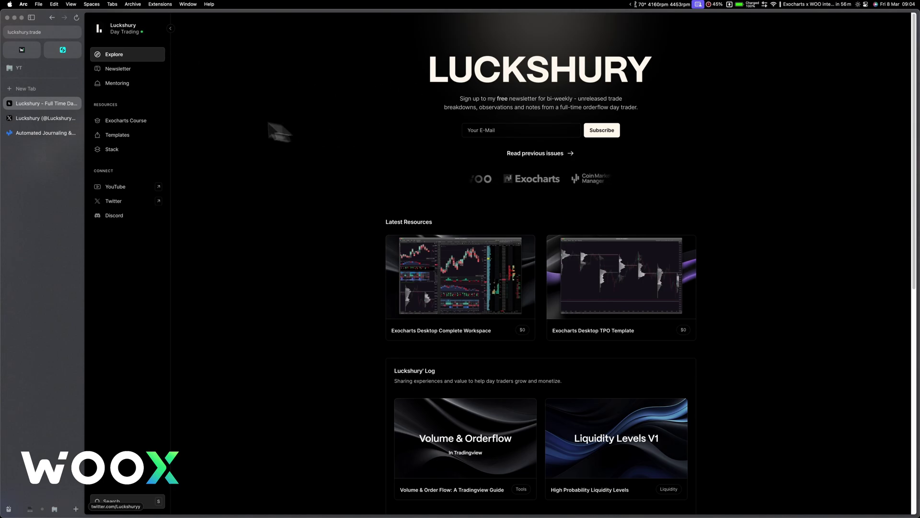
click(127, 122)
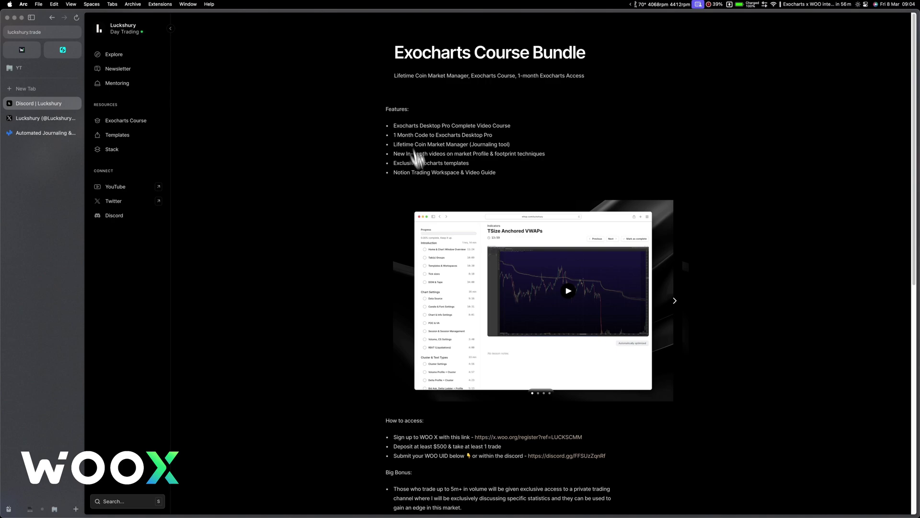
scroll(493, 407, down, 2)
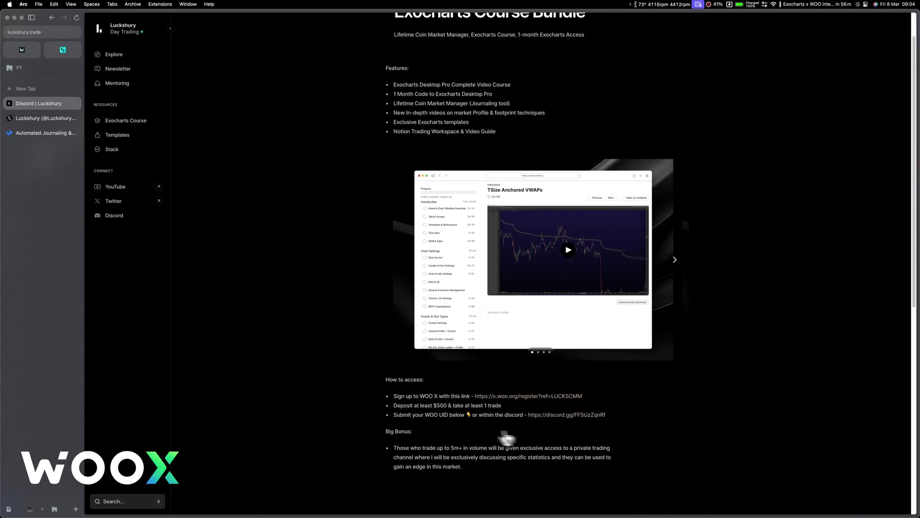
scroll(678, 269, down, 1)
scroll(677, 269, down, 5)
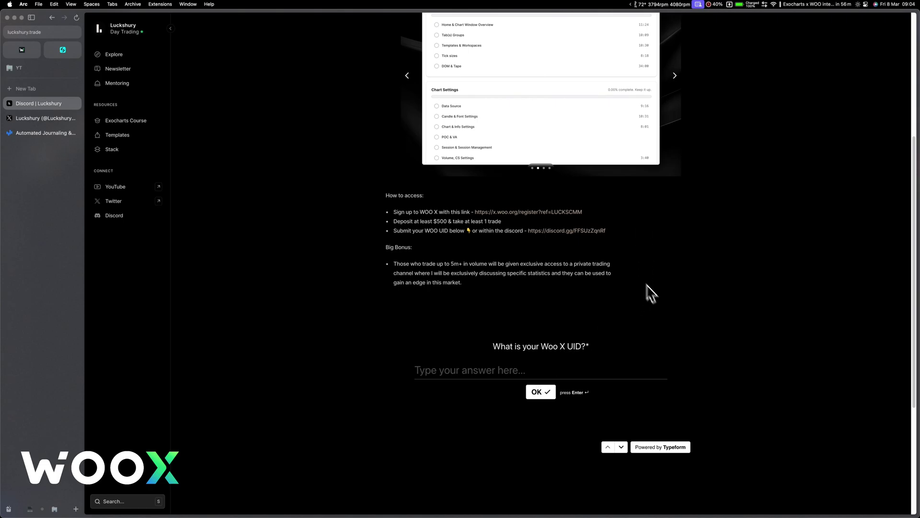
scroll(631, 286, up, 7)
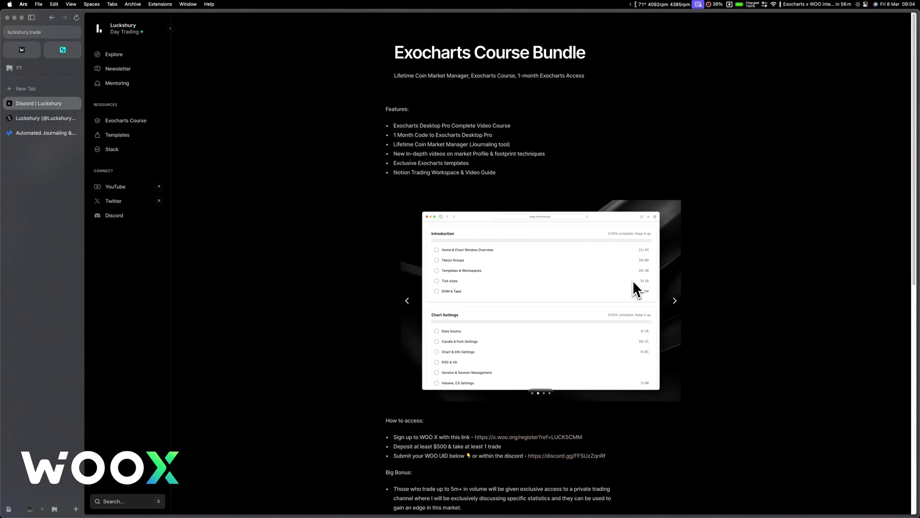
- Bring up the Coin Market Manager page and review its journaling features, supported exchanges and how-it-works section
click(52, 134)
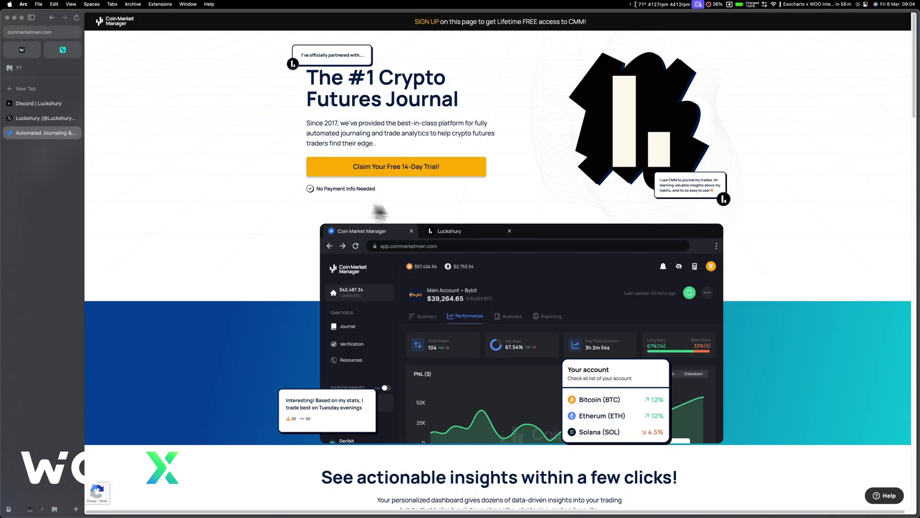
scroll(434, 254, down, 10)
scroll(444, 262, up, 10)
scroll(443, 202, down, 3)
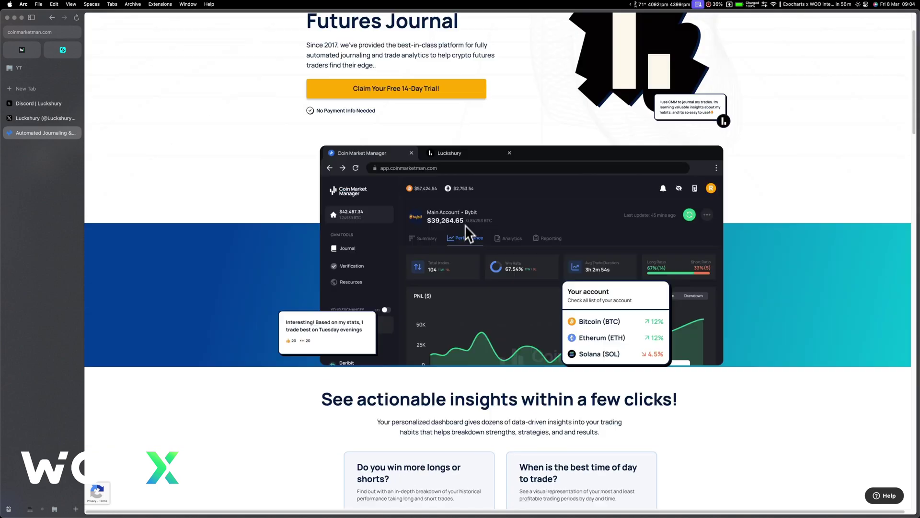
scroll(390, 179, up, 3)
scroll(403, 263, down, 15)
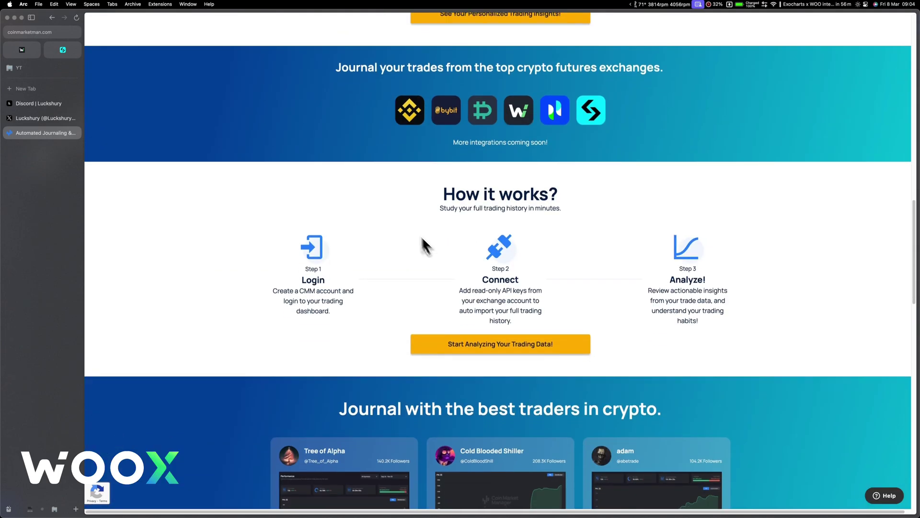
scroll(422, 238, down, 2)
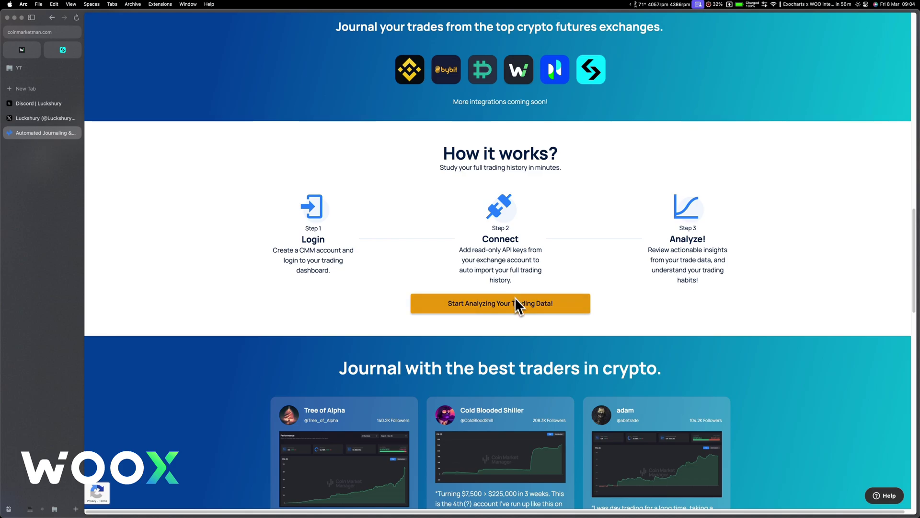
scroll(487, 390, down, 10)
scroll(476, 396, down, 3)
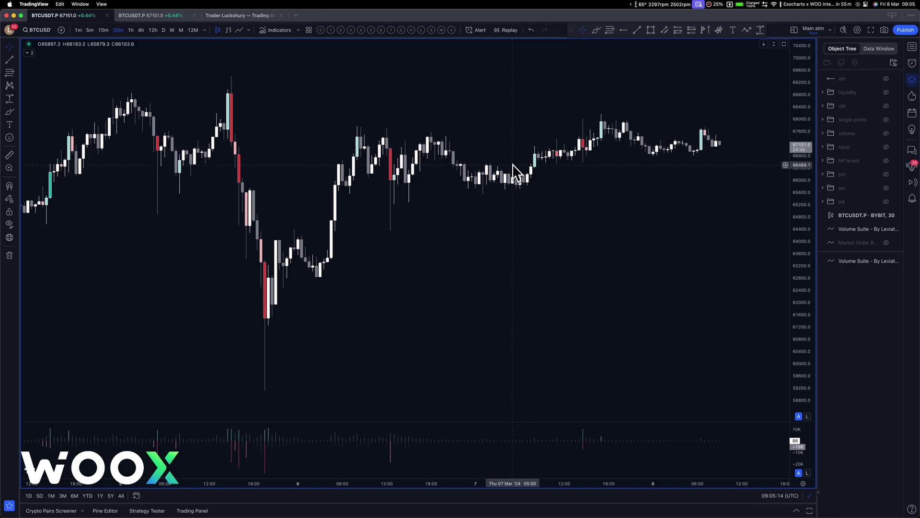
- Examine the 30-minute BTCUSDT.P price action across the early March rally, the 5 March sell-off and the recovery
scroll(497, 198, down, 2)
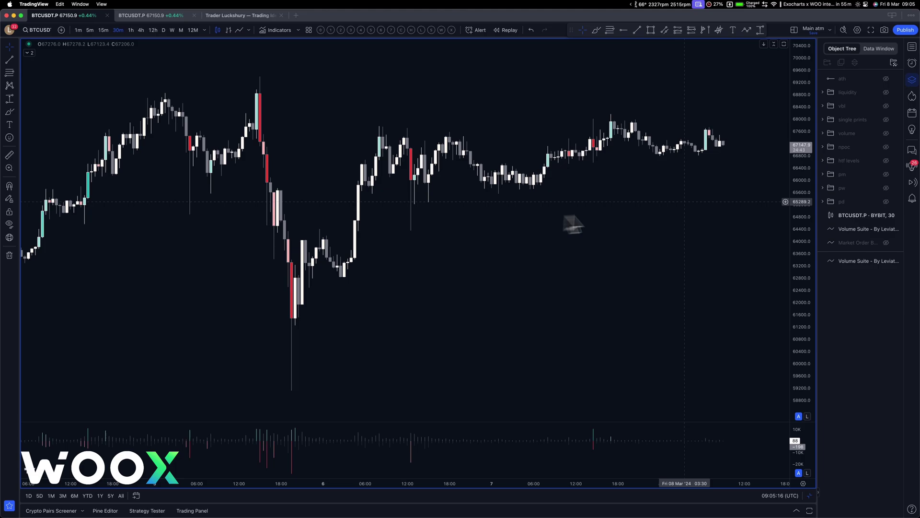
drag(796, 201, 789, 159)
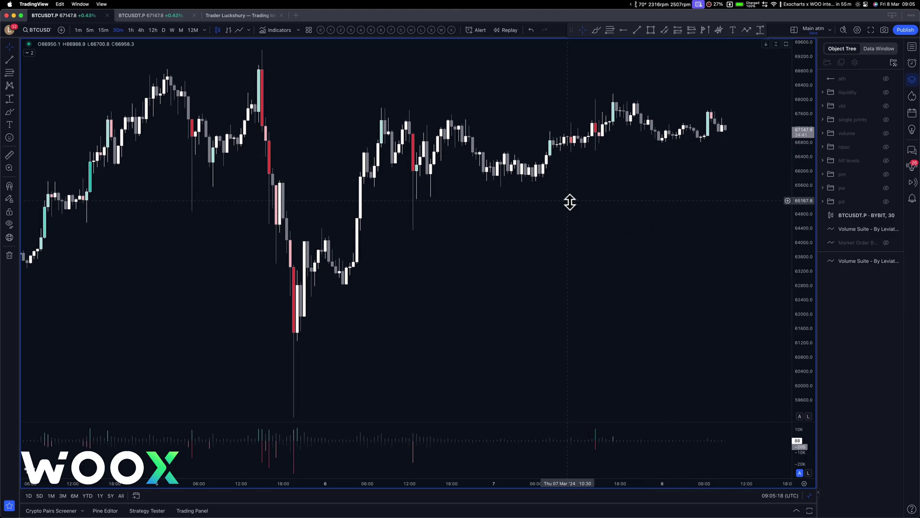
scroll(507, 241, up, 3)
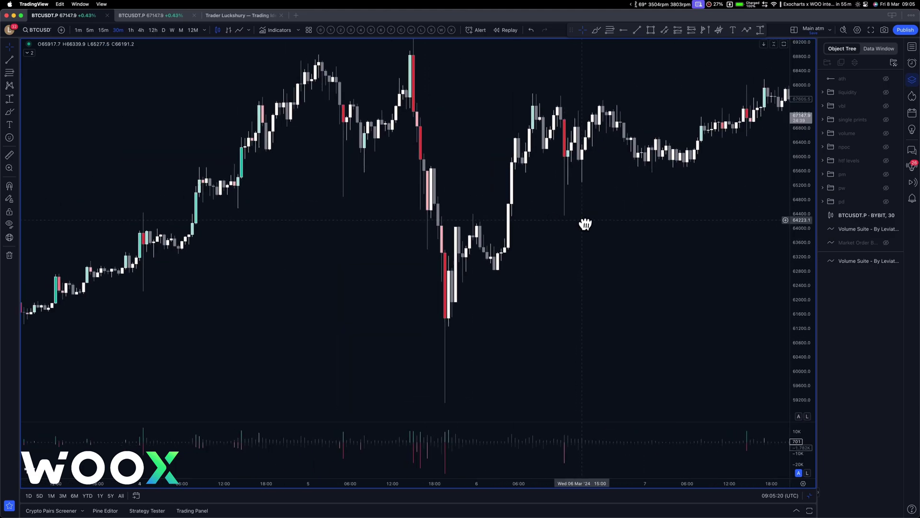
drag(801, 120, 801, 178)
drag(702, 237, 588, 253)
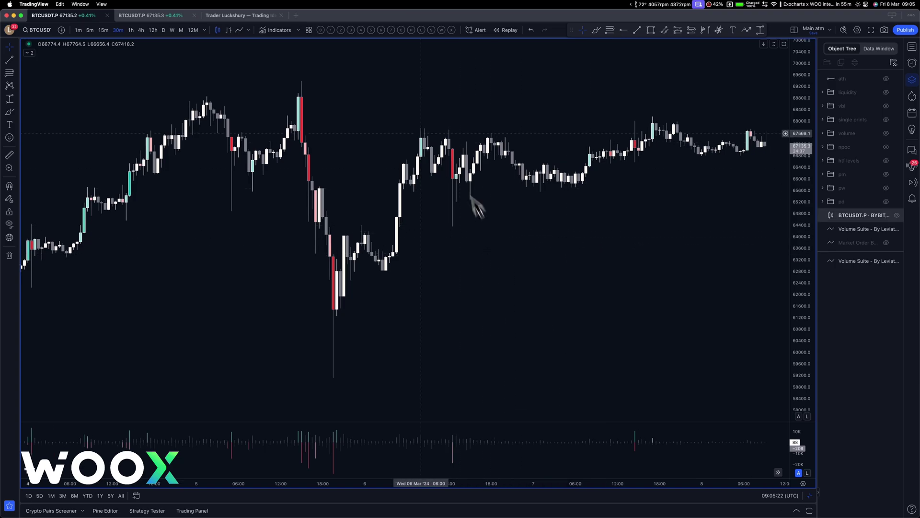
drag(568, 203, 464, 203)
scroll(390, 269, down, 1)
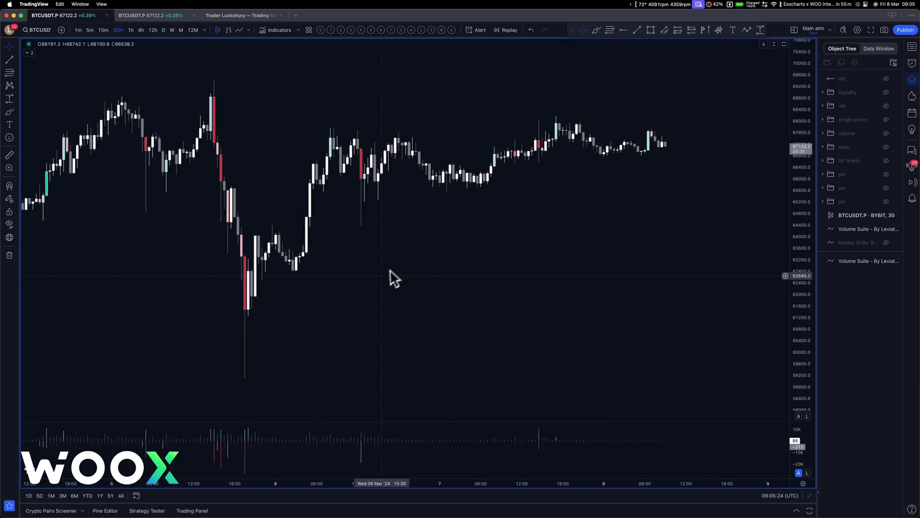
drag(387, 275, 604, 244)
scroll(602, 275, down, 3)
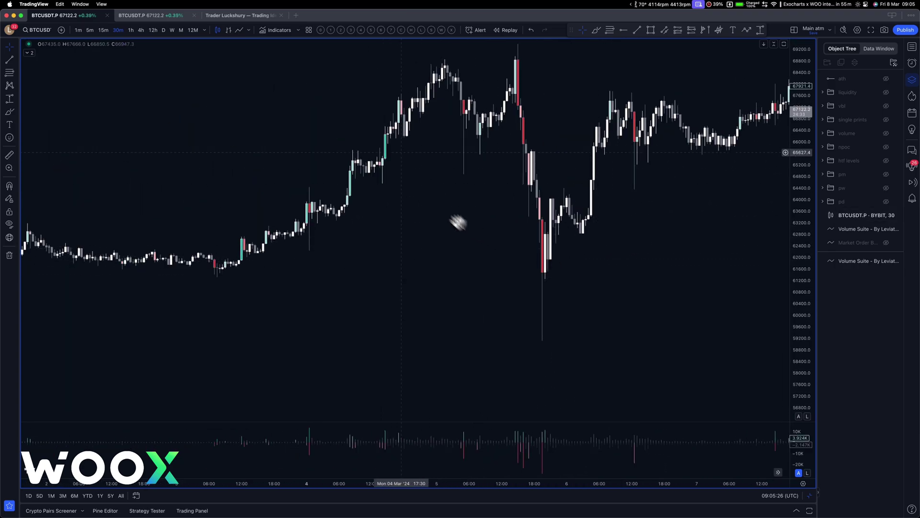
drag(443, 89, 463, 158)
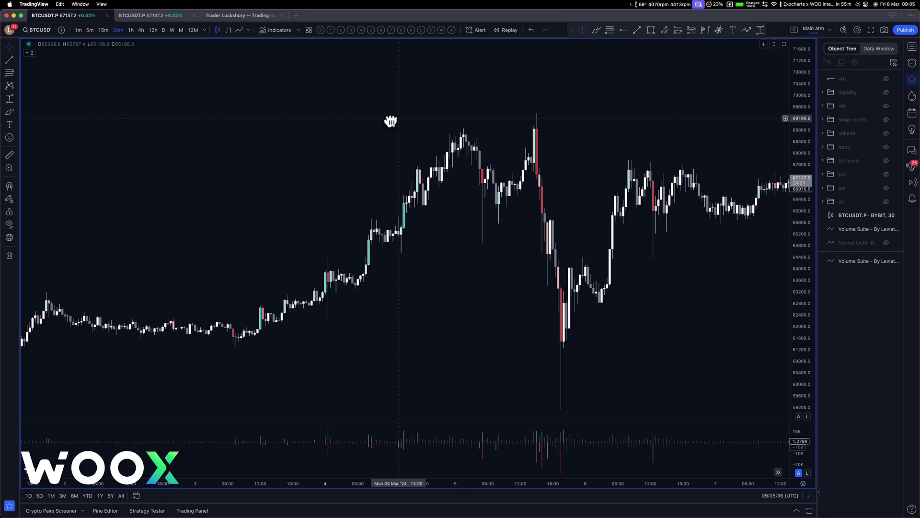
- Review the input settings of the lower-pane Volume Suite - By Leviathan indicator and close them unchanged
click(331, 30)
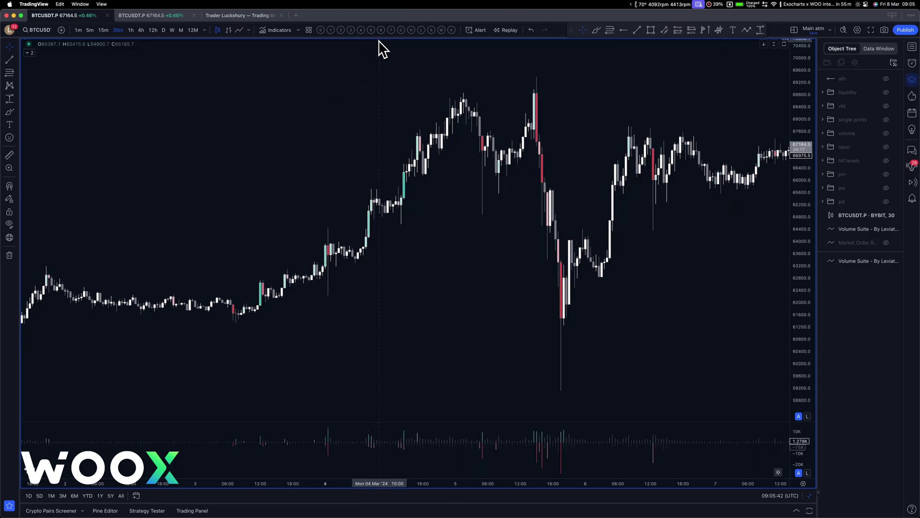
double_click(870, 263)
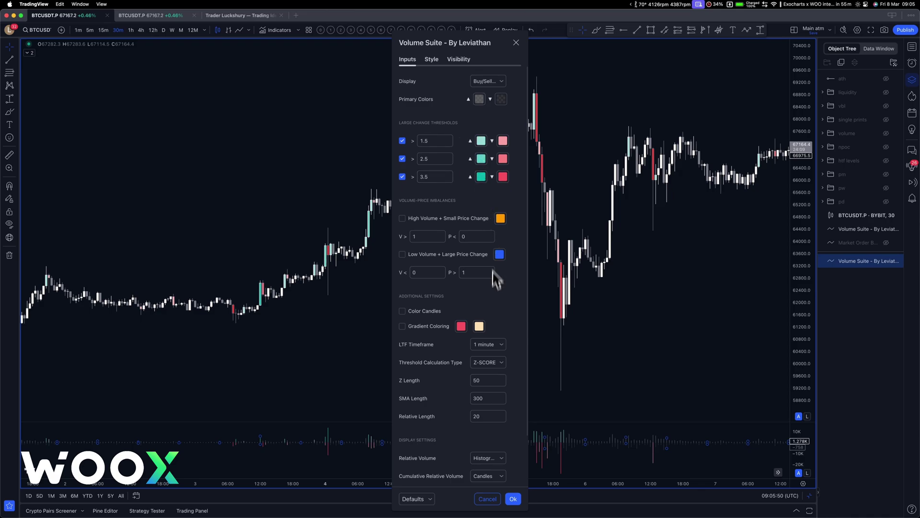
click(587, 221)
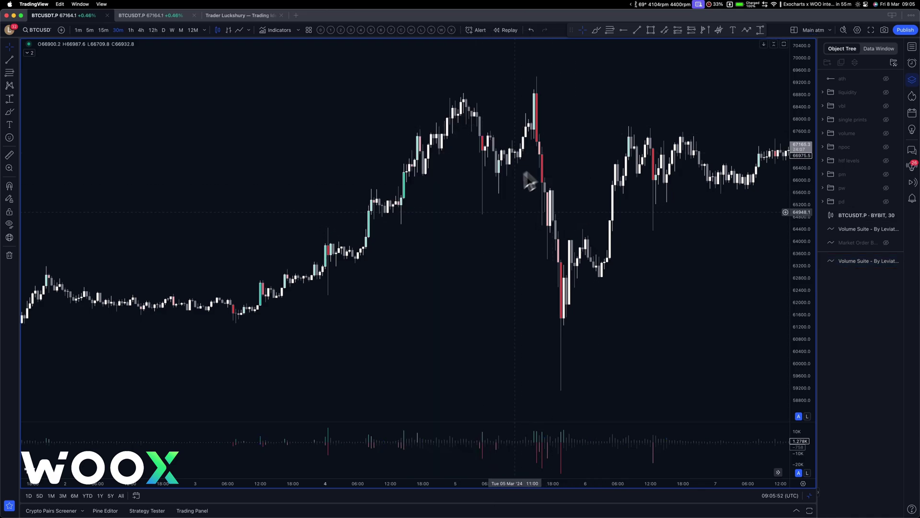
- Draw a red arrow pointing down at the wick of the 5 March high with the screen annotation tool
scroll(506, 242, up, 3)
drag(422, 143, 557, 187)
scroll(505, 205, up, 5)
drag(455, 165, 594, 208)
drag(801, 250, 800, 153)
drag(646, 92, 683, 210)
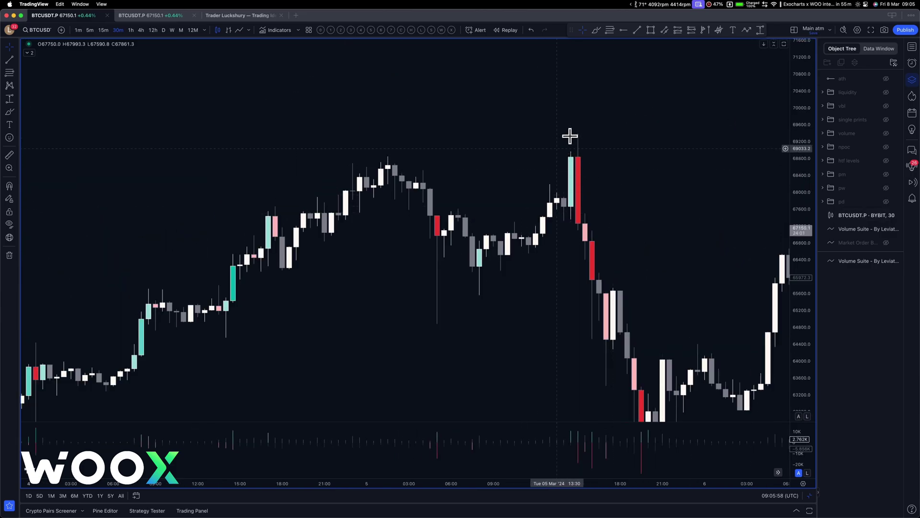
drag(532, 86, 552, 111)
key(ctrl+a)
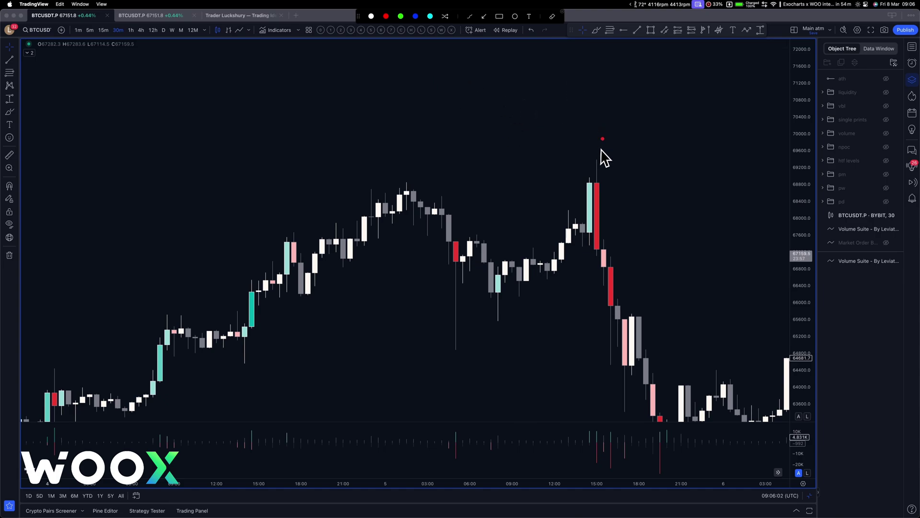
drag(597, 137, 592, 149)
- Sketch a red line from the peak candle back across the earlier highs, undo it, add strokes beside the peak and clear all annotations
drag(590, 206, 361, 197)
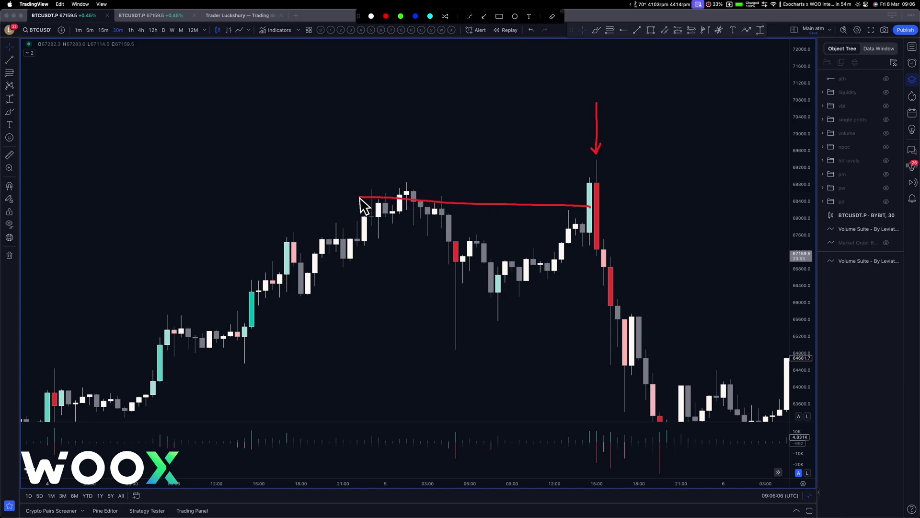
key(super+z)
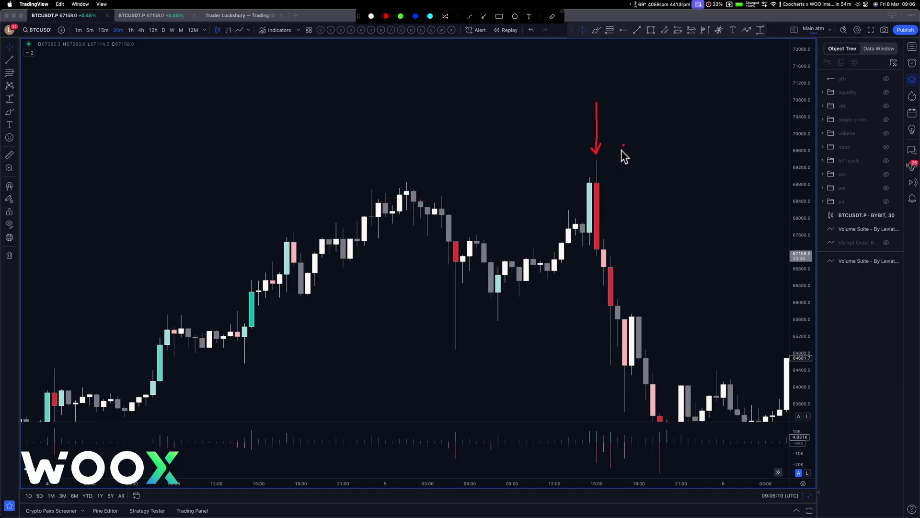
mouse_move(621, 150)
mouse_down()
mouse_move(634, 177)
mouse_move(673, 172)
mouse_up()
drag(673, 157, 658, 171)
key(Escape)
- Reset the chart view and examine the candles around the 5 March high and the sell-off that follows
scroll(596, 192, down, 3)
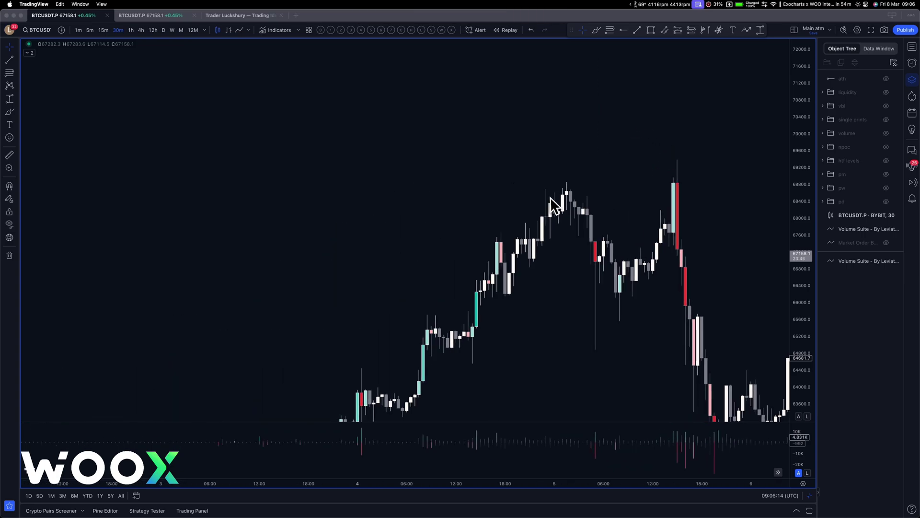
right_click(580, 135)
click(583, 141)
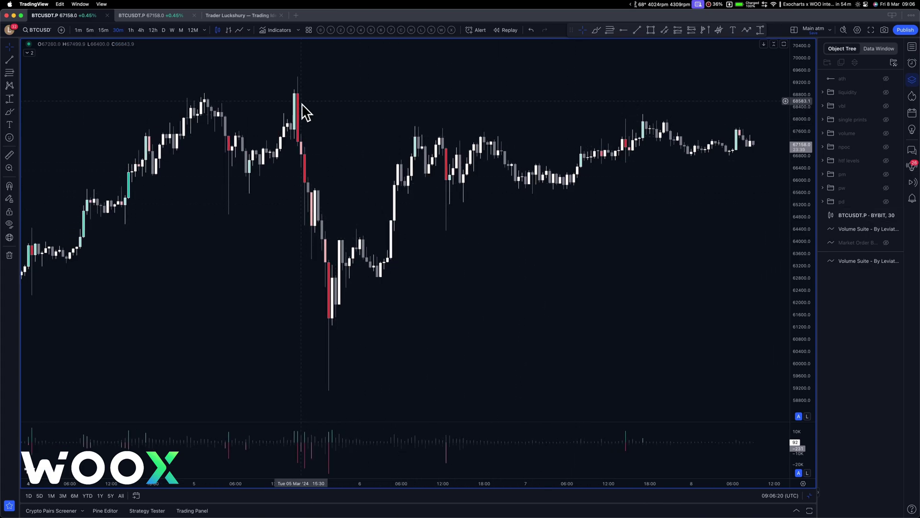
drag(304, 112, 556, 135)
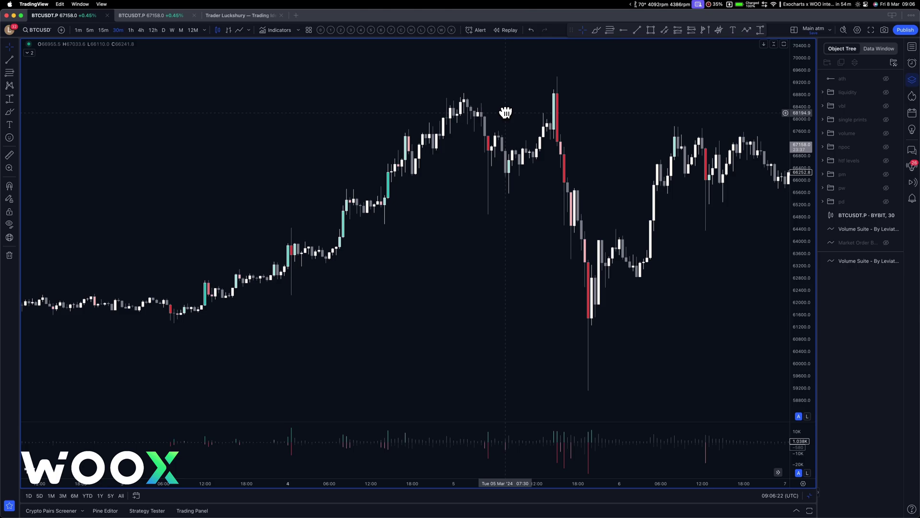
scroll(521, 117, right, 5)
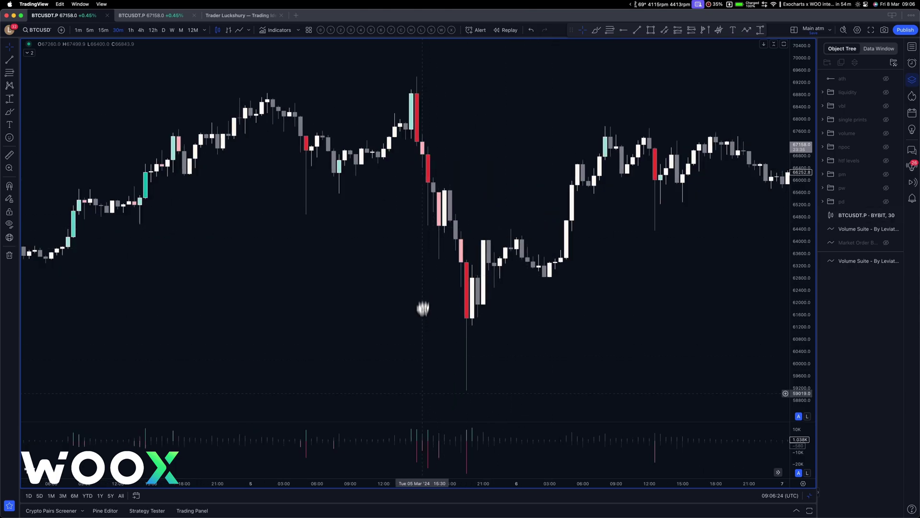
scroll(422, 124, down, 2)
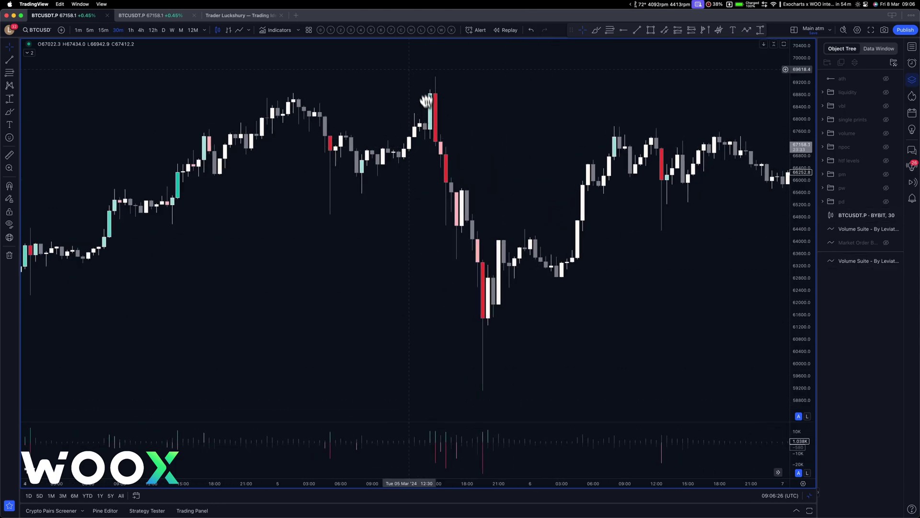
scroll(685, 211, up, 3)
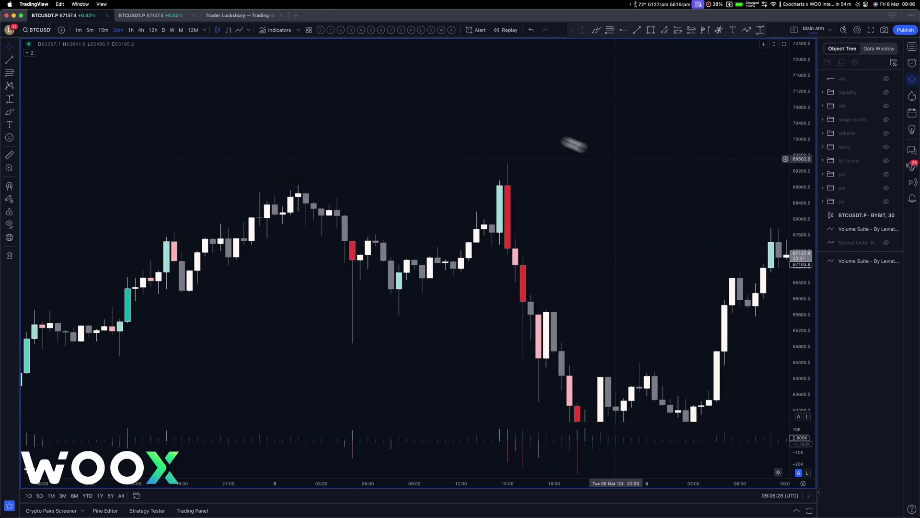
- Compare the input settings of both Volume Suite - By Leviathan indicators, and inspect the red candle at the 5 March high
double_click(852, 263)
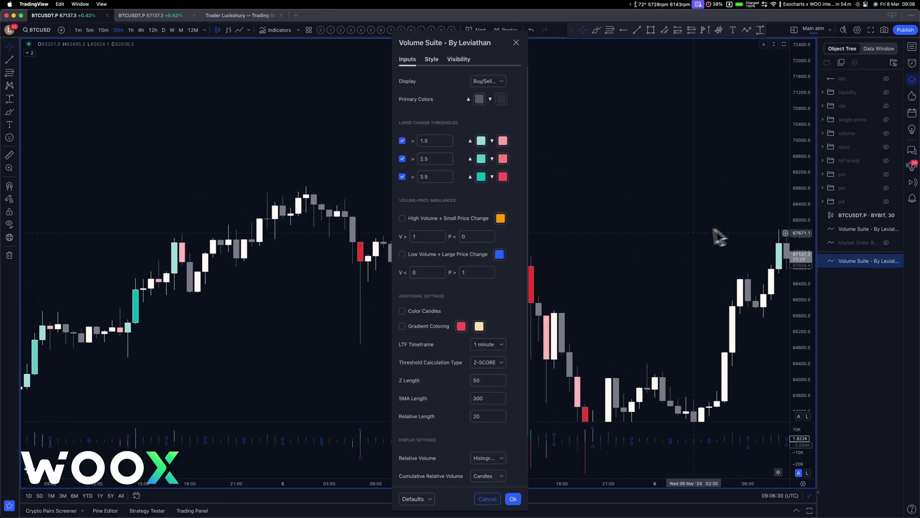
double_click(843, 230)
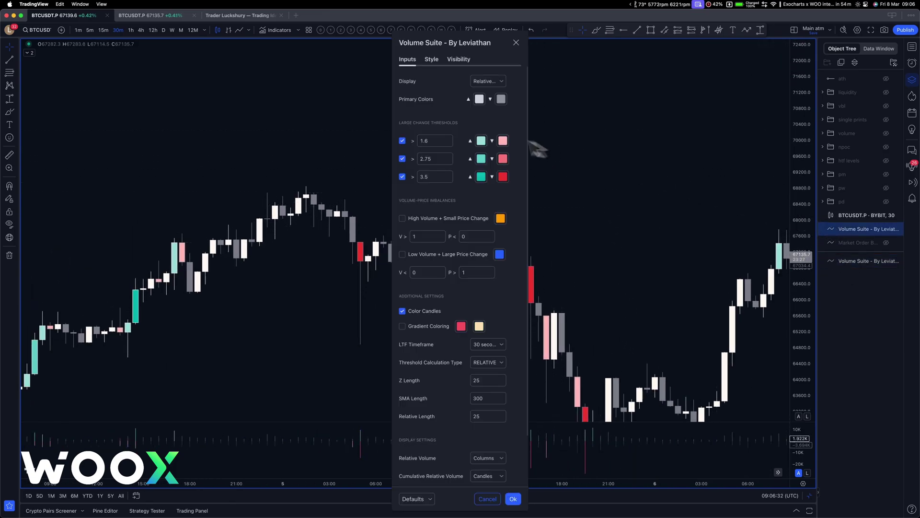
double_click(848, 260)
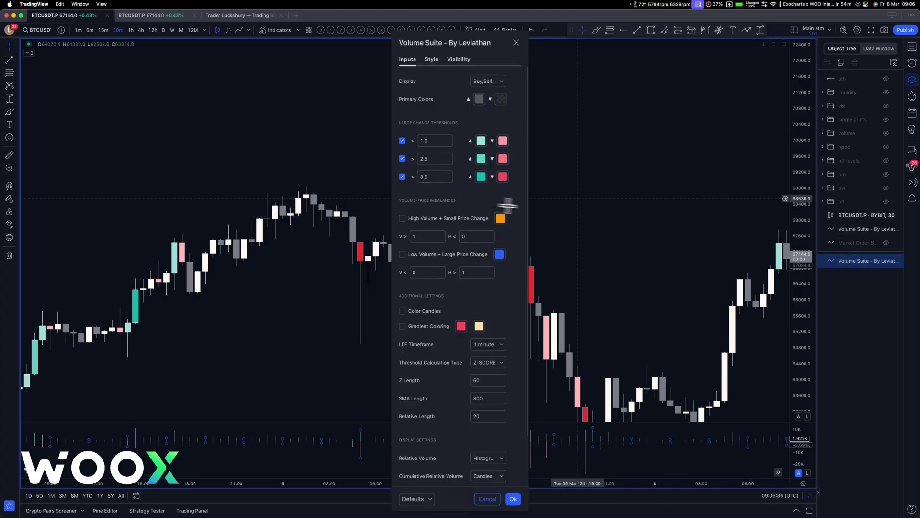
click(592, 148)
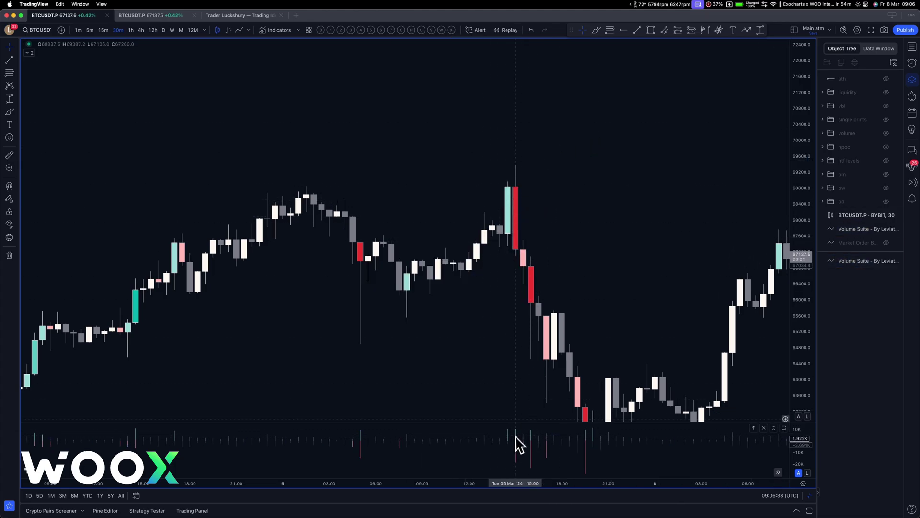
click(514, 192)
click(516, 174)
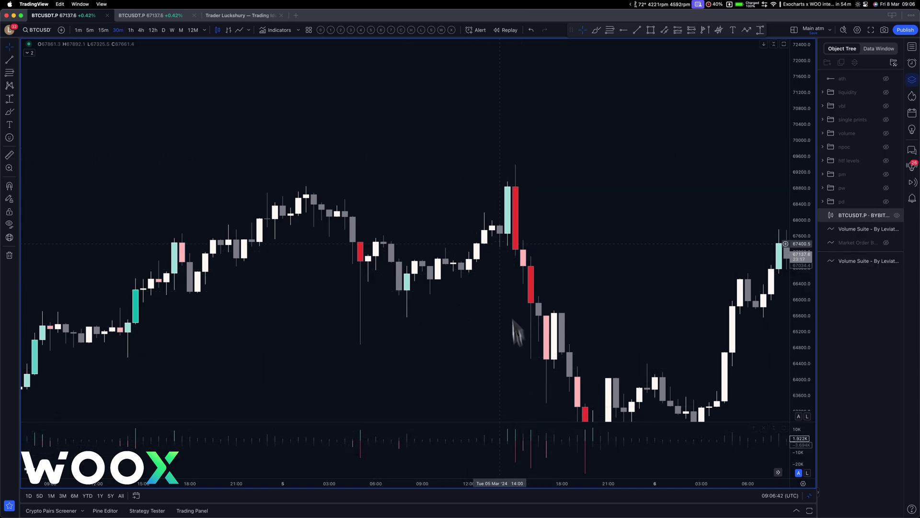
- Examine the coloured candles and volume delta bars from the 5 March high and sell-off back to the 3 March breakout
scroll(493, 230, down, 4)
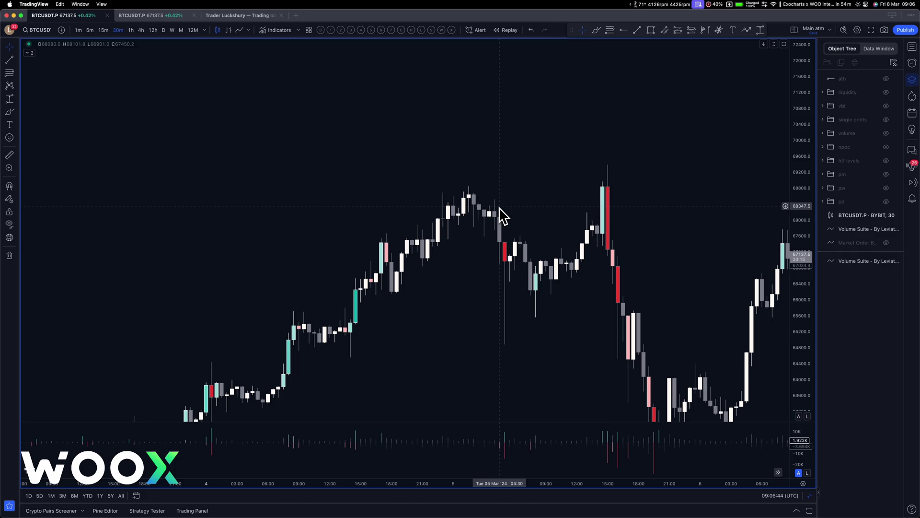
scroll(501, 208, up, 2)
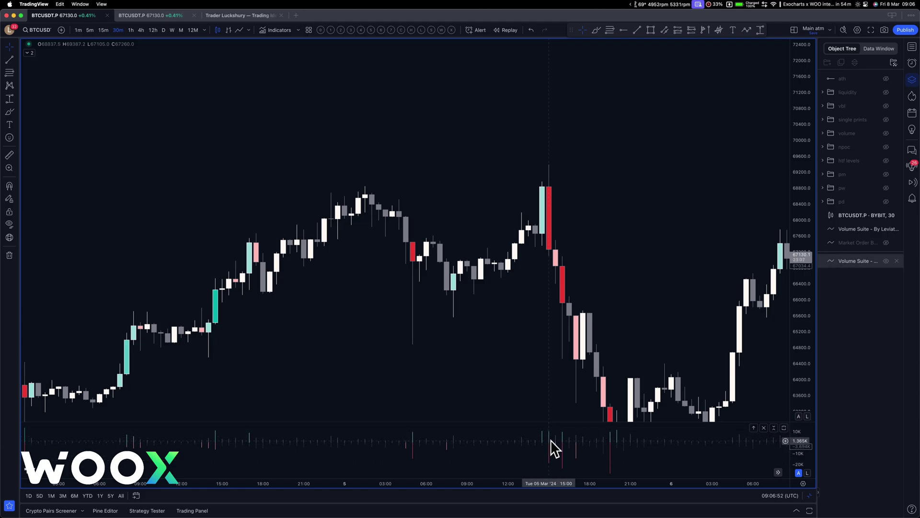
scroll(485, 281, down, 2)
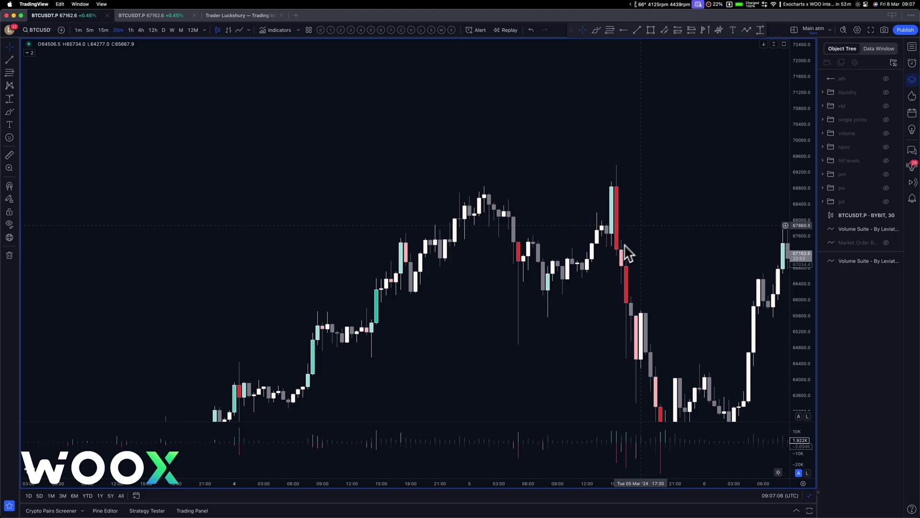
drag(624, 243, 448, 128)
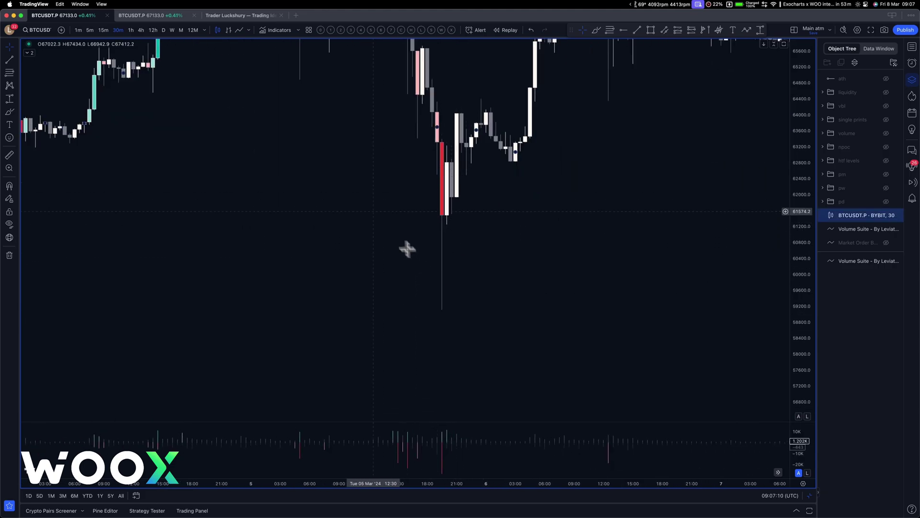
drag(369, 158, 484, 271)
drag(294, 168, 532, 148)
drag(339, 225, 565, 194)
scroll(525, 222, left, 15)
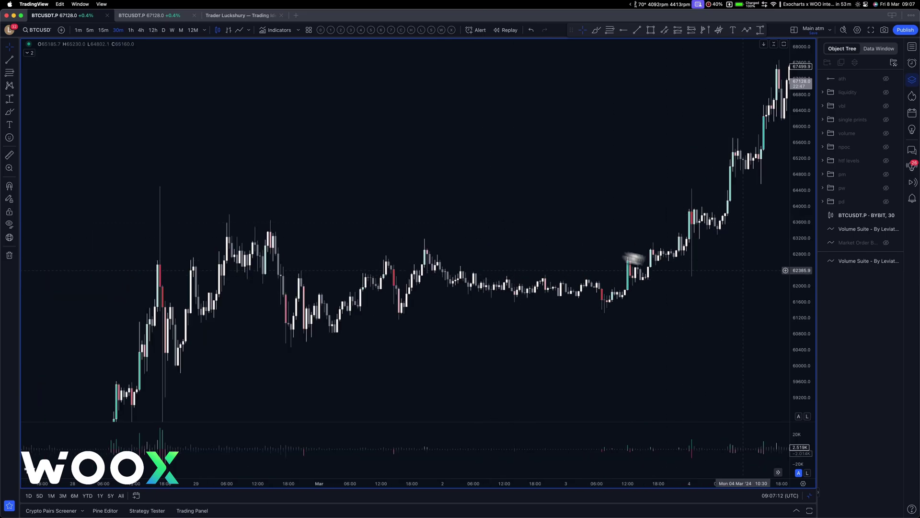
scroll(565, 231, up, 3)
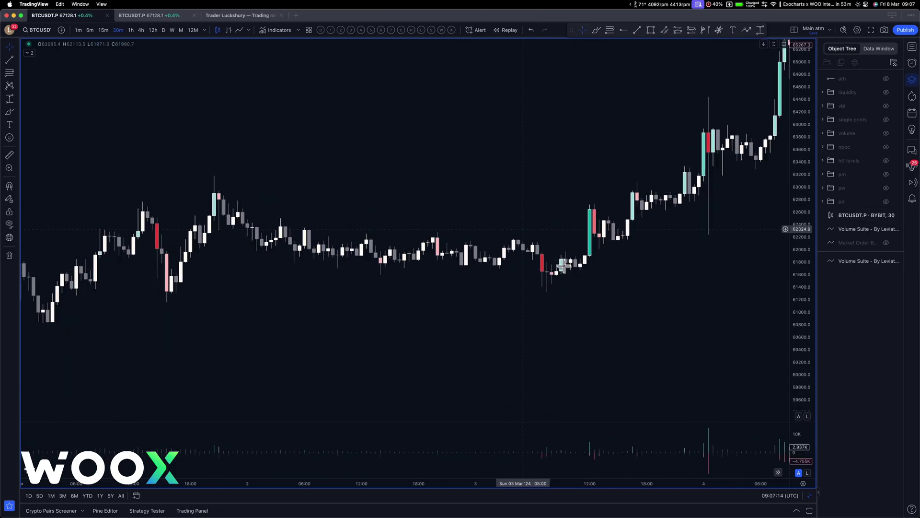
drag(563, 266, 579, 259)
drag(797, 322, 797, 139)
scroll(679, 222, up, 4)
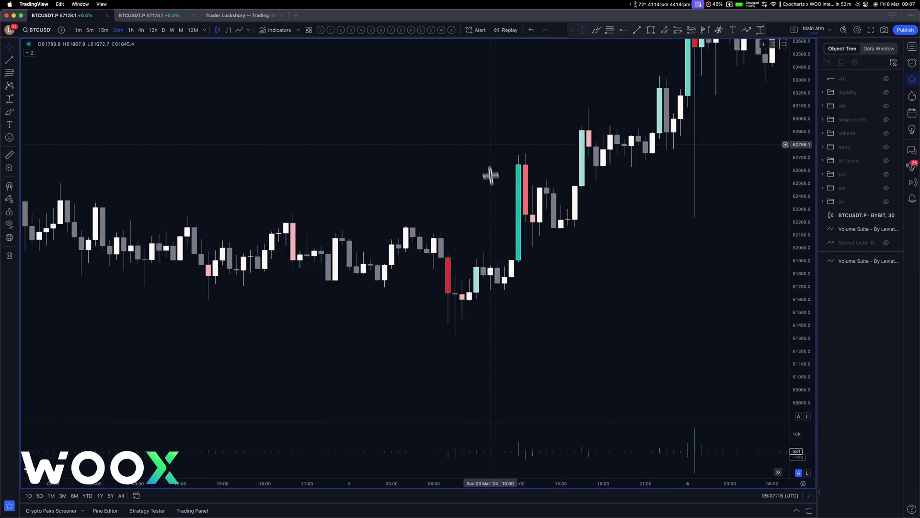
- Examine the high-volume candles at the 1 March high, the 28 and 29 February peaks and the 27 February rally
scroll(491, 176, left, 15)
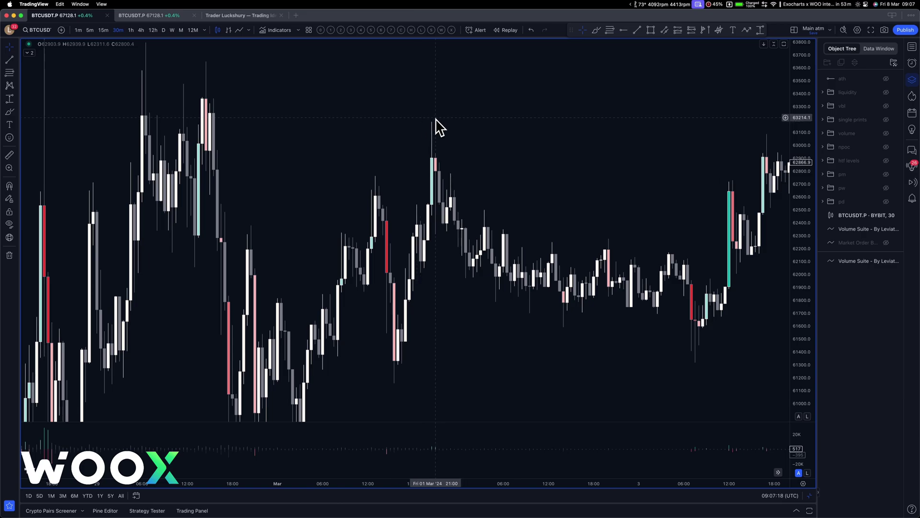
scroll(429, 123, left, 10)
scroll(359, 175, down, 5)
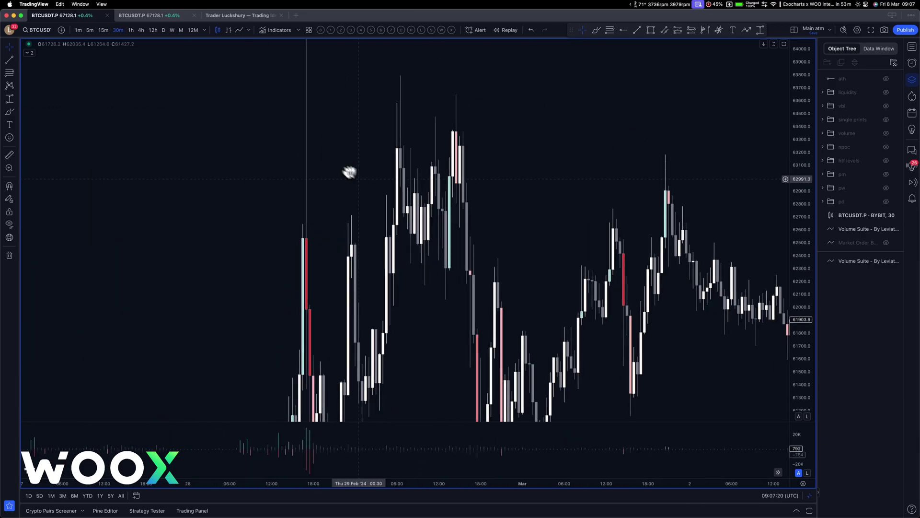
drag(356, 229, 512, 140)
drag(805, 97, 806, 344)
scroll(526, 295, down, 3)
drag(481, 324, 599, 56)
scroll(585, 180, up, 4)
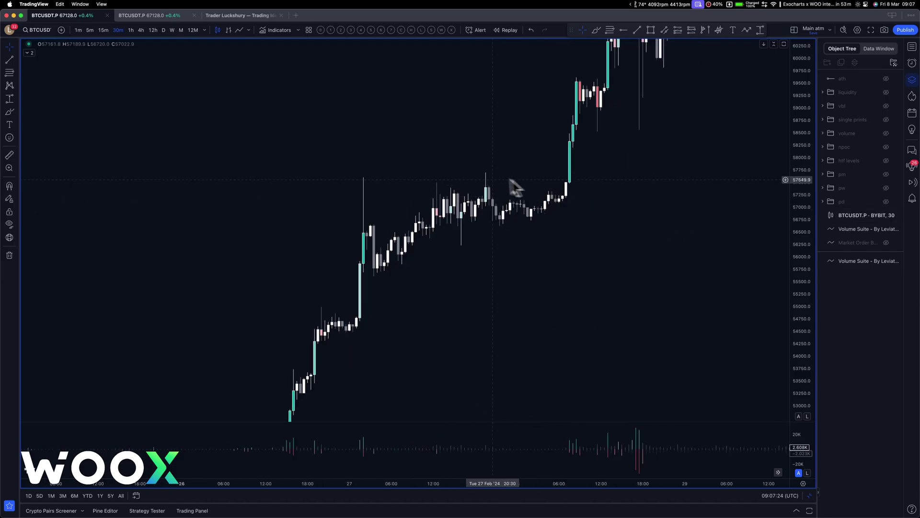
drag(625, 139, 318, 283)
- Reset the chart view and draw a horizontal trend line at about 67,765 from the 6 March high to the 7 March candles
right_click(487, 189)
click(501, 197)
scroll(564, 239, up, 3)
scroll(565, 239, up, 2)
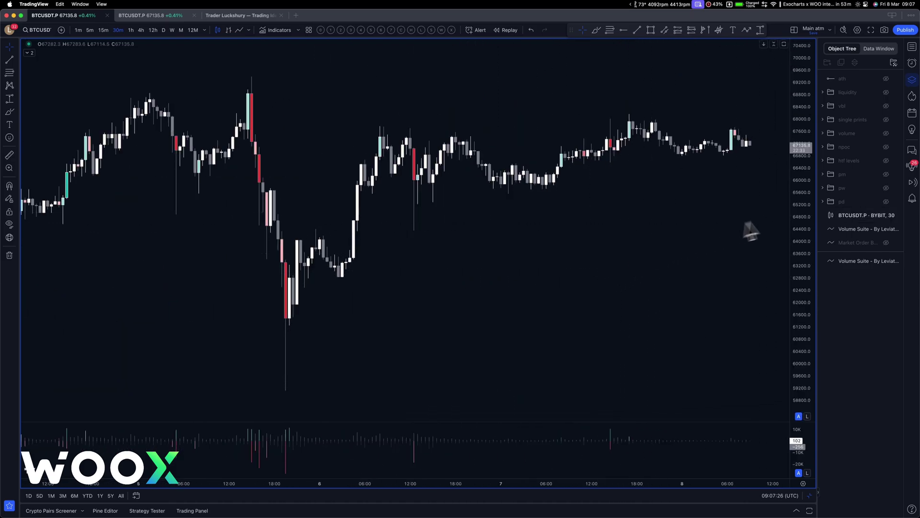
drag(798, 204, 798, 232)
drag(692, 202, 674, 278)
drag(792, 280, 749, 150)
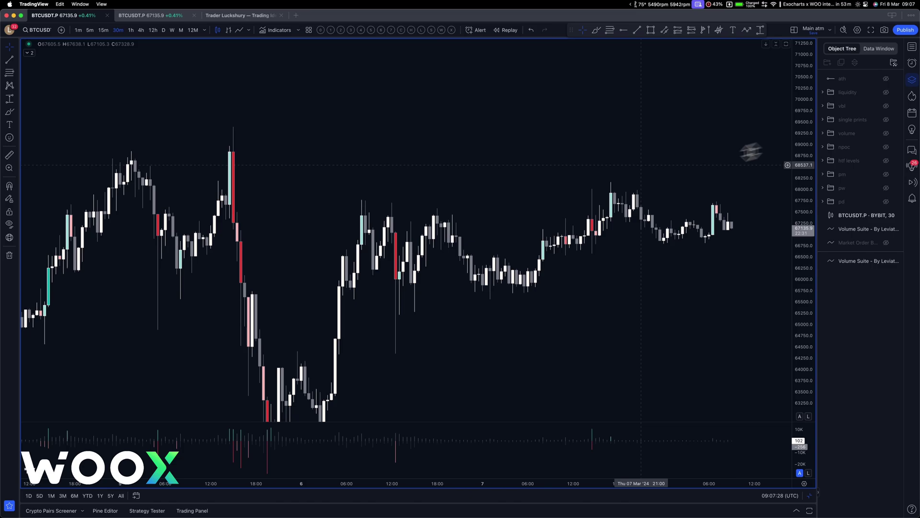
drag(632, 216, 797, 223)
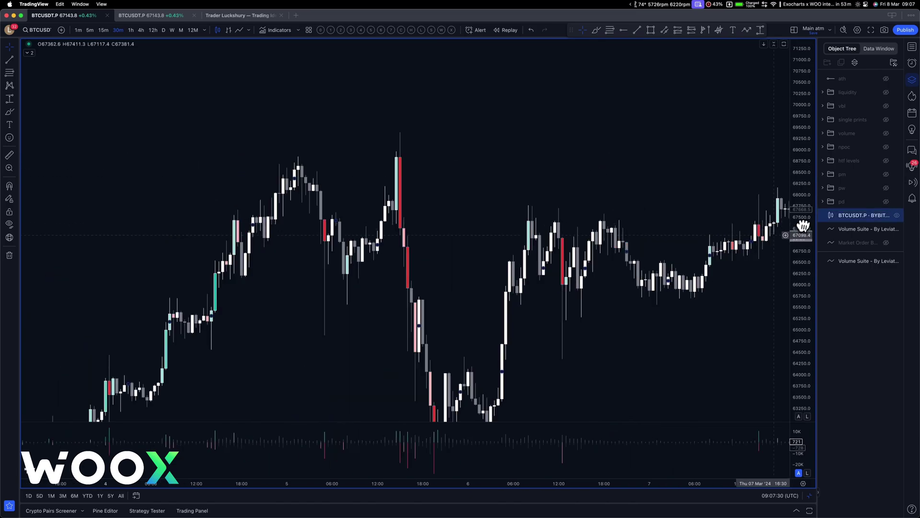
scroll(719, 241, up, 2)
drag(719, 245, 591, 259)
drag(797, 287, 798, 125)
scroll(590, 211, up, 3)
drag(574, 219, 571, 132)
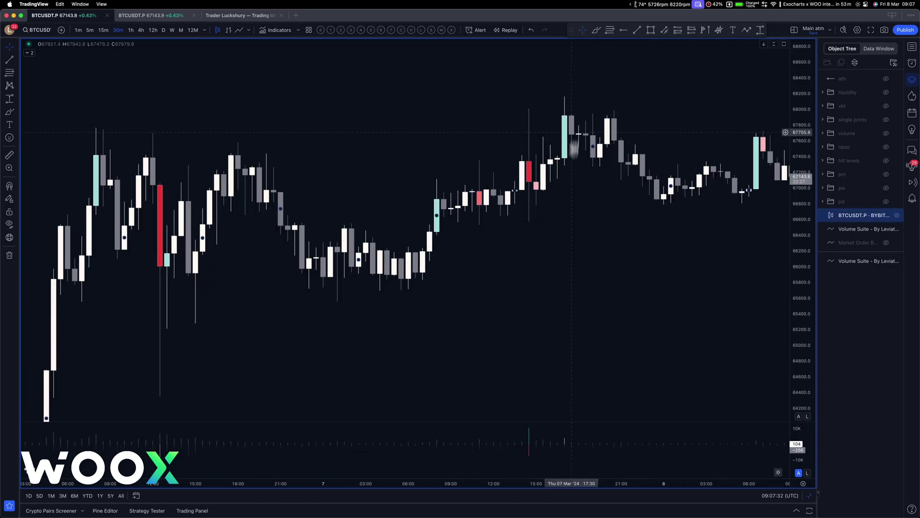
drag(530, 163, 550, 178)
click(630, 71)
click(637, 30)
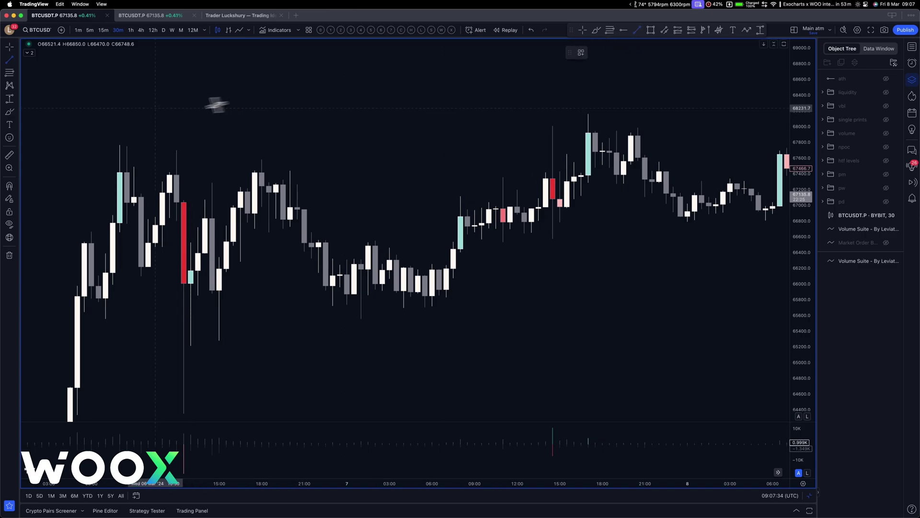
click(119, 118)
click(575, 144)
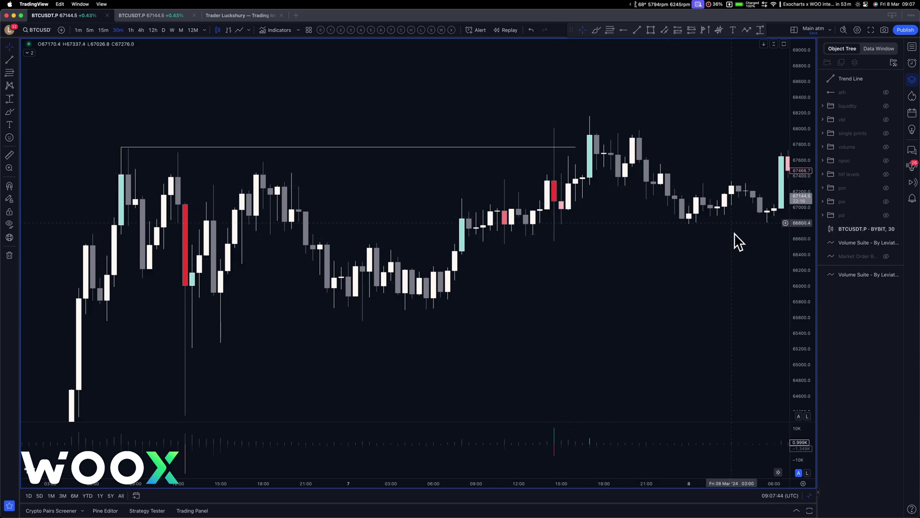
- Circle the 7 March wick above the trend line in red with the screen annotation tool, and clear the annotation
key(ctrl+a)
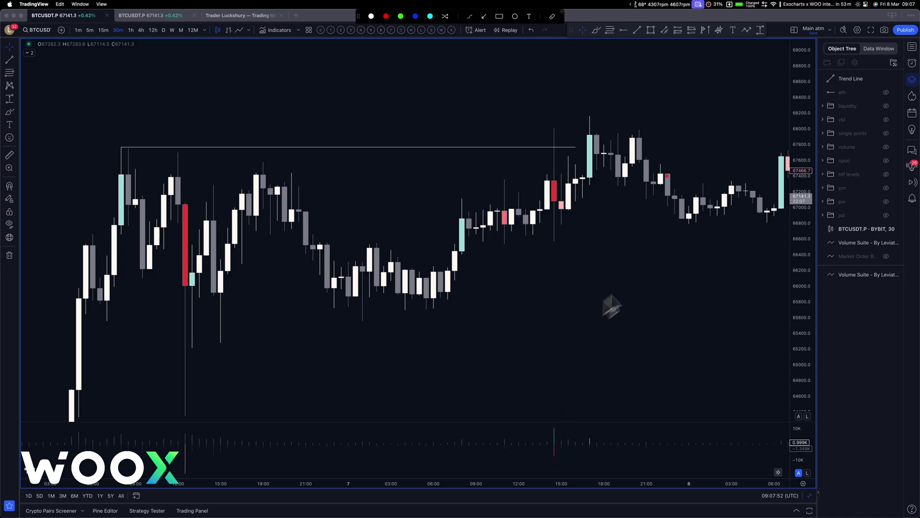
key(Escape)
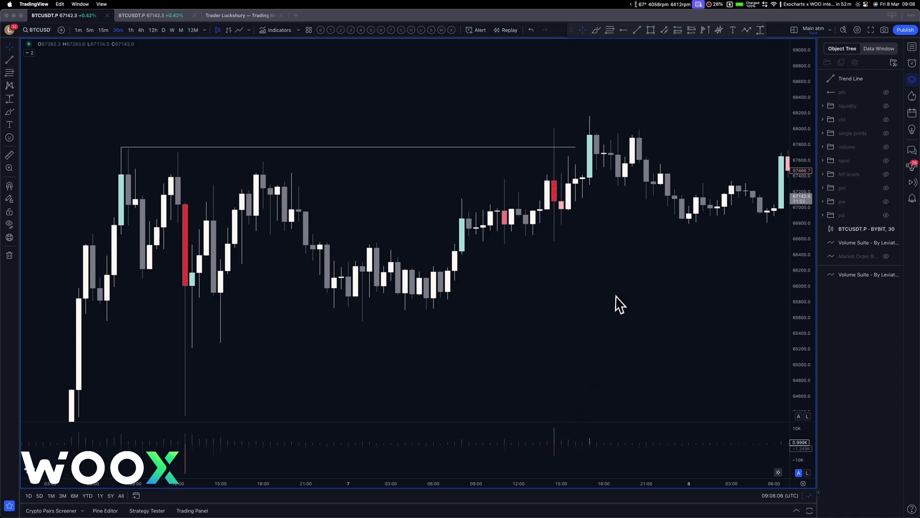
click(596, 30)
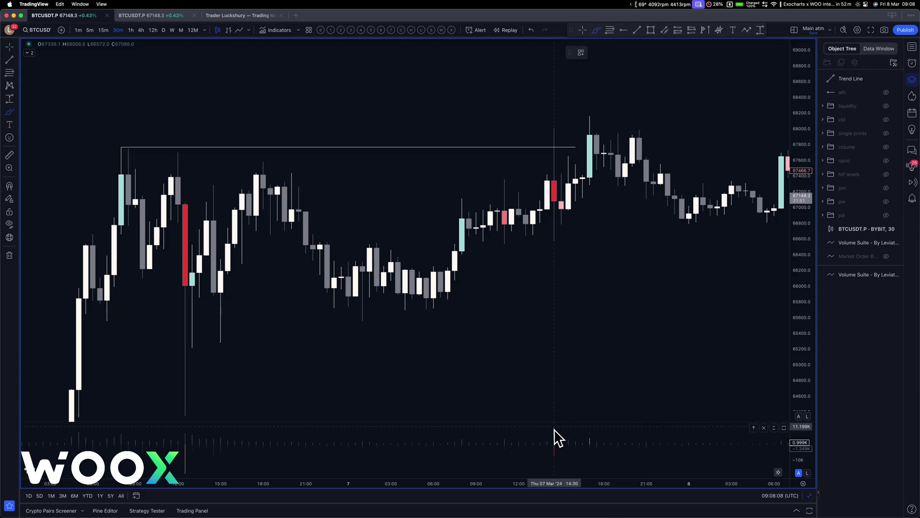
key(ctrl+Tab)
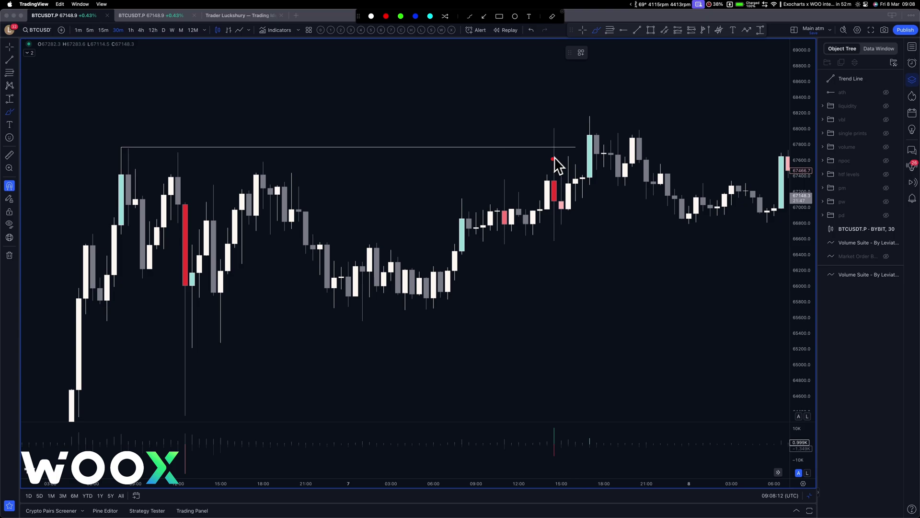
drag(551, 223, 567, 228)
drag(556, 143, 556, 126)
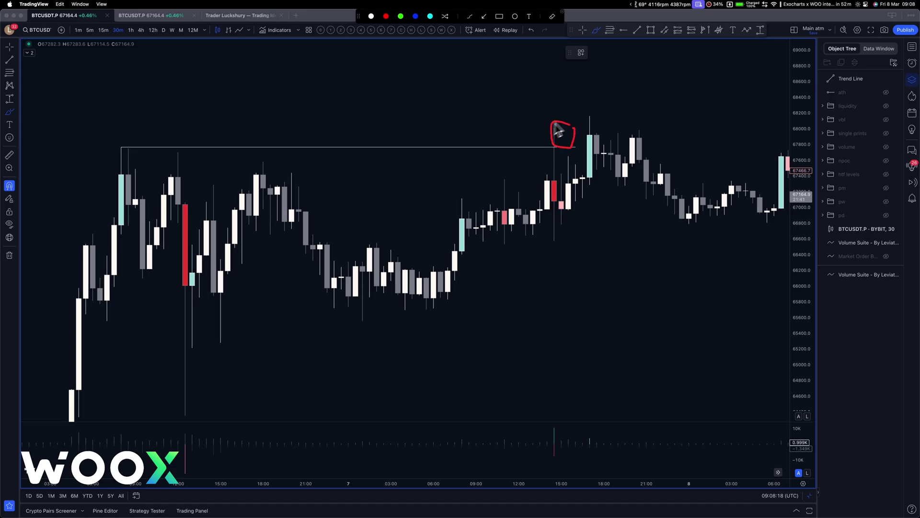
drag(476, 155, 472, 155)
scroll(460, 187, down, 2)
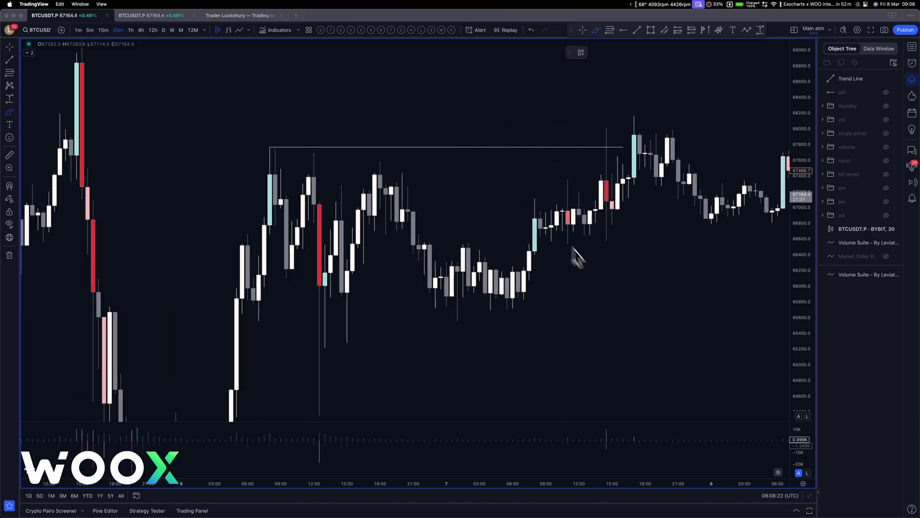
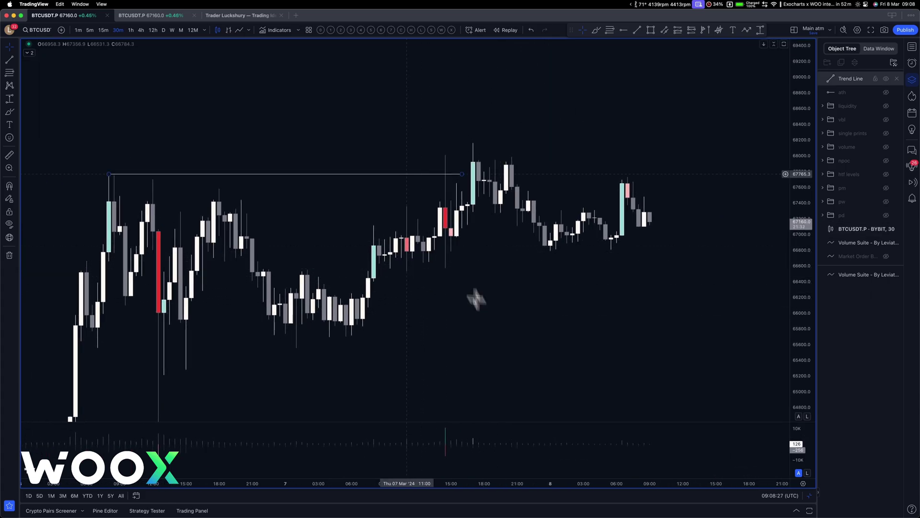
- Switch to the indicator template with plain candles and total volume, and examine the volume spikes around the 5 March high and sell-off
click(330, 32)
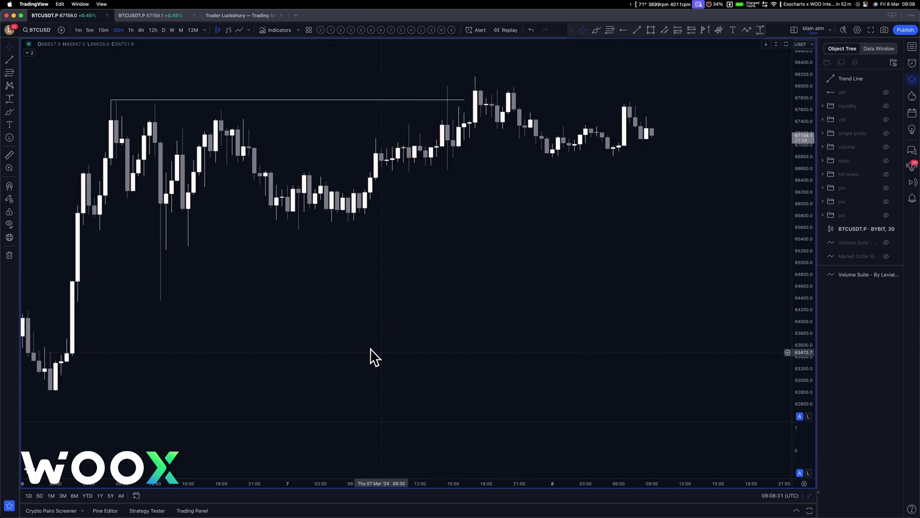
scroll(380, 326, down, 3)
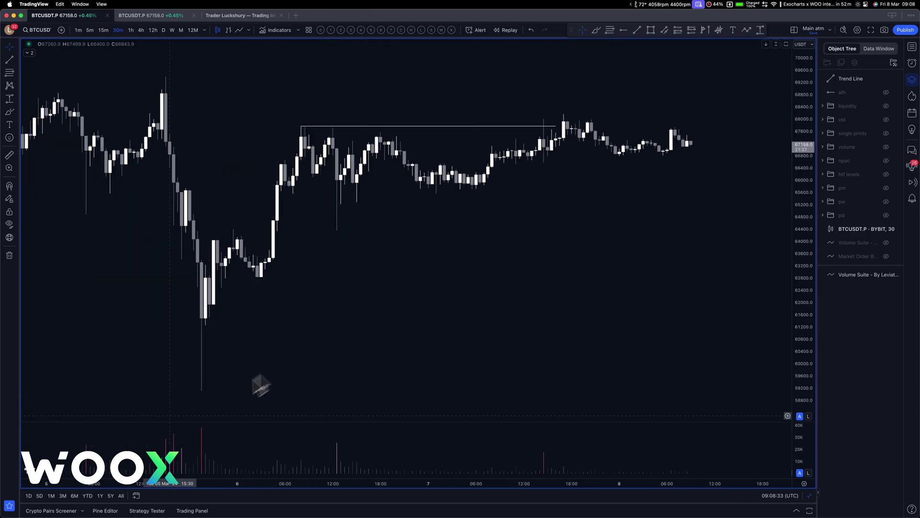
scroll(485, 120, down, 4)
scroll(471, 160, up, 3)
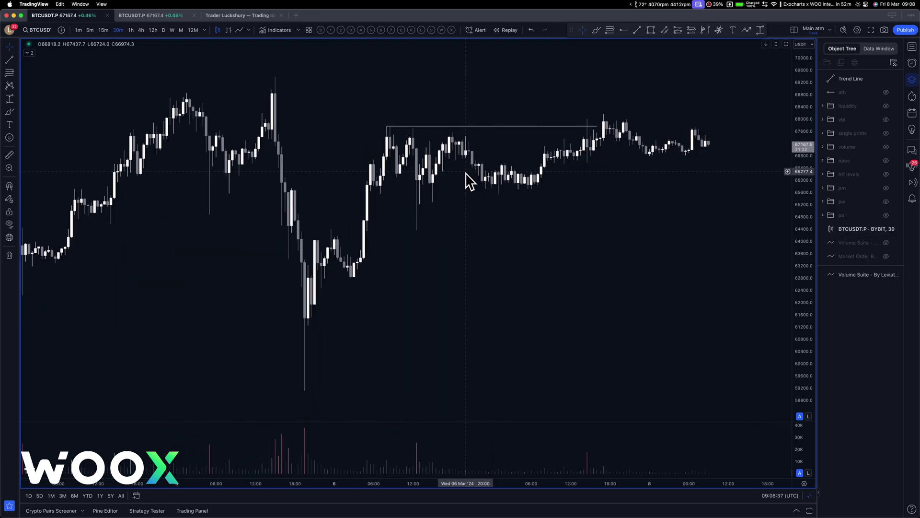
scroll(612, 195, up, 3)
drag(797, 280, 797, 169)
drag(510, 194, 637, 172)
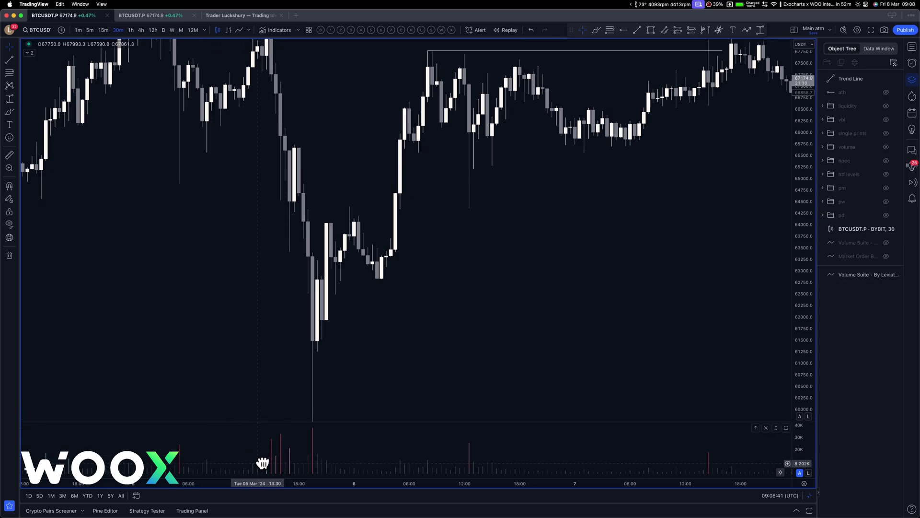
drag(369, 270, 509, 185)
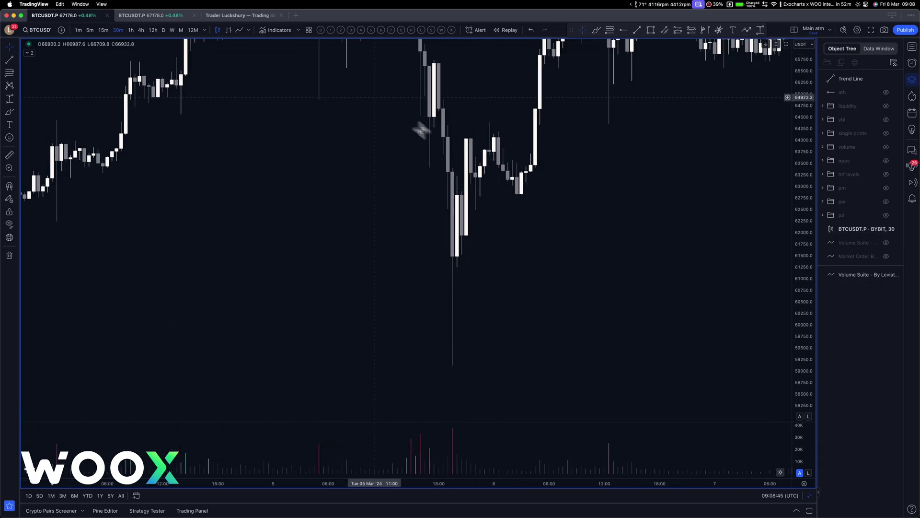
drag(362, 78, 544, 193)
drag(322, 132, 359, 224)
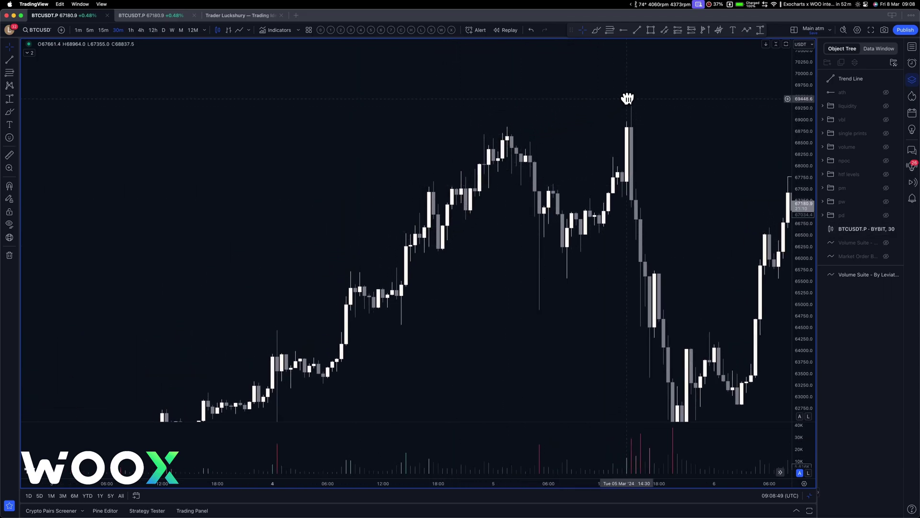
- Restore the template with coloured candles and volume delta, and compare the 5 March sell-off with the 6 to 8 March range
click(324, 32)
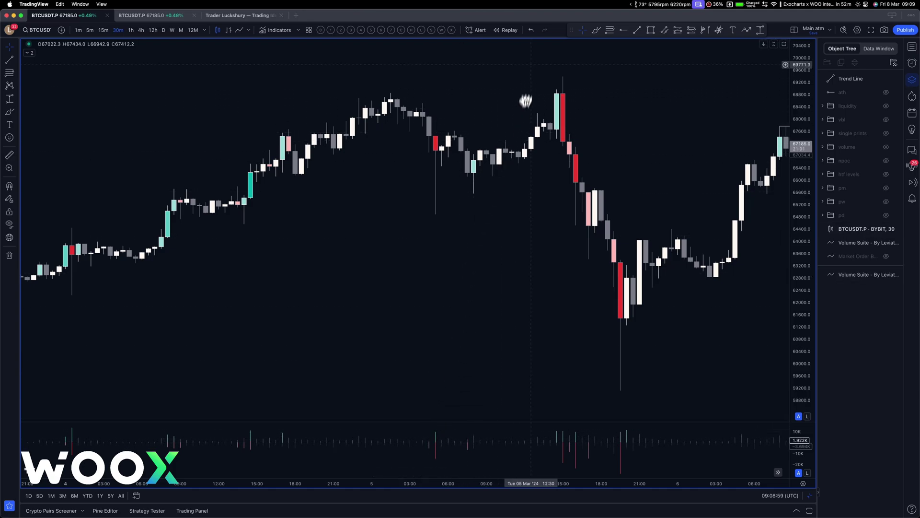
drag(557, 89, 369, 149)
scroll(369, 148, down, 4)
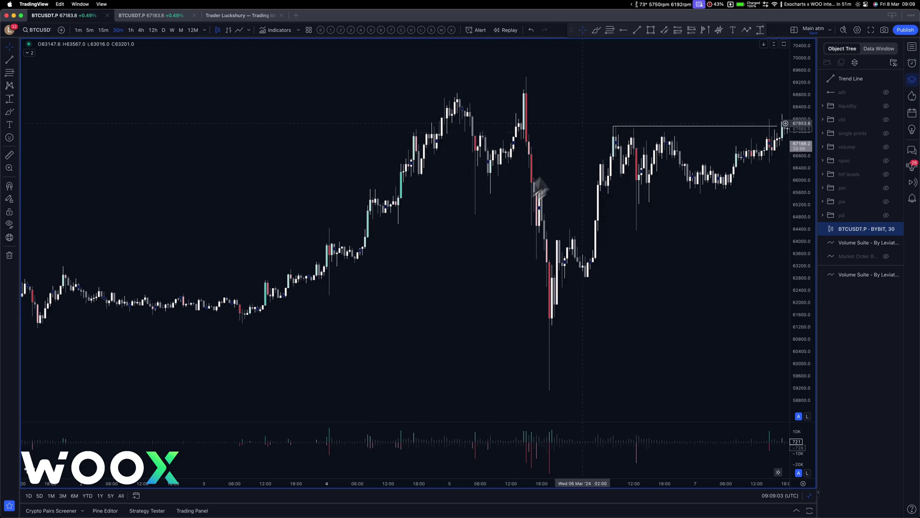
drag(540, 195, 335, 113)
drag(537, 175, 545, 199)
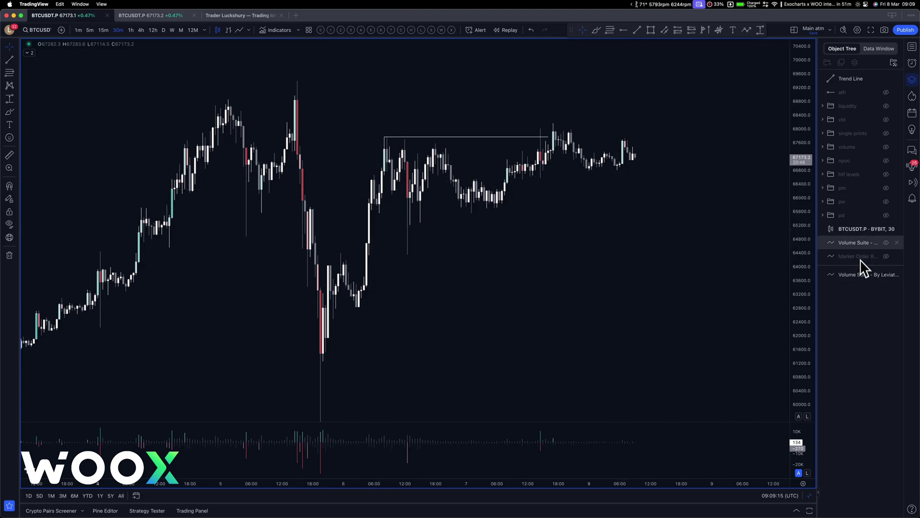
- Select the chart's Volume Suite indicator and apply the indicator template that adds Market Order Bubbles to the candles
click(853, 244)
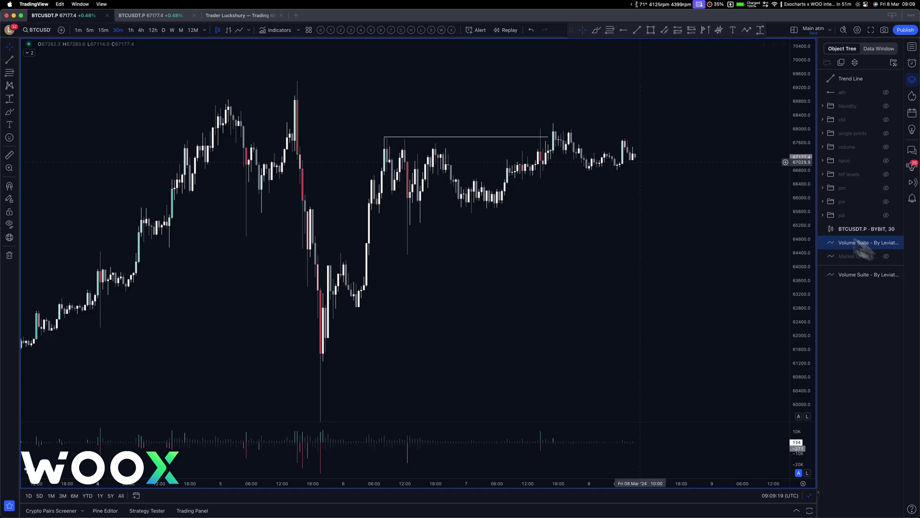
click(352, 31)
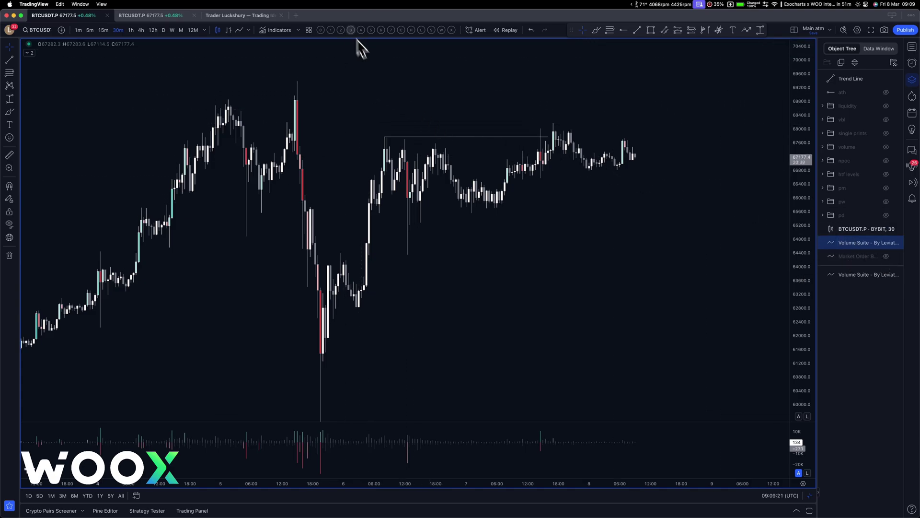
scroll(456, 155, up, 2)
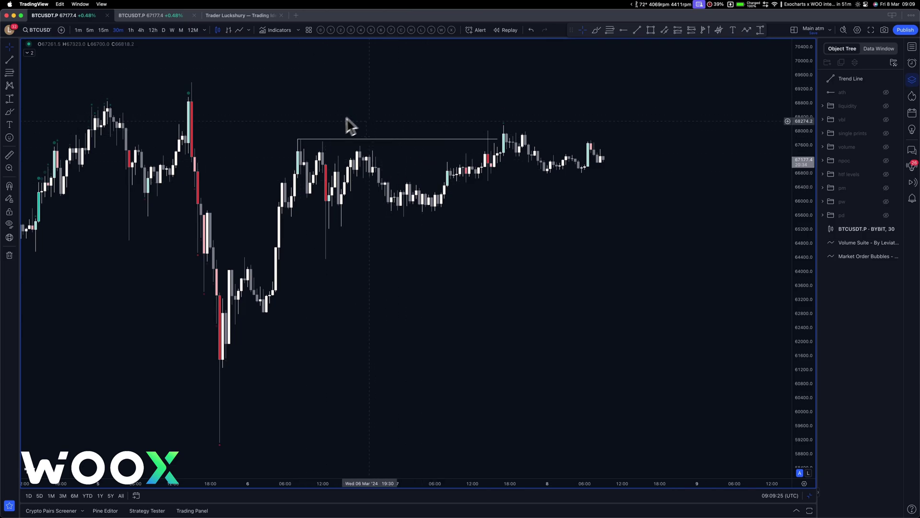
- Examine the market order bubbles at the highs and lows between 28 February and 2 March on the 30-minute chart
right_click(224, 82)
drag(227, 83, 477, 128)
scroll(390, 210, down, 3)
drag(223, 225, 556, 225)
scroll(433, 180, up, 5)
drag(343, 182, 593, 207)
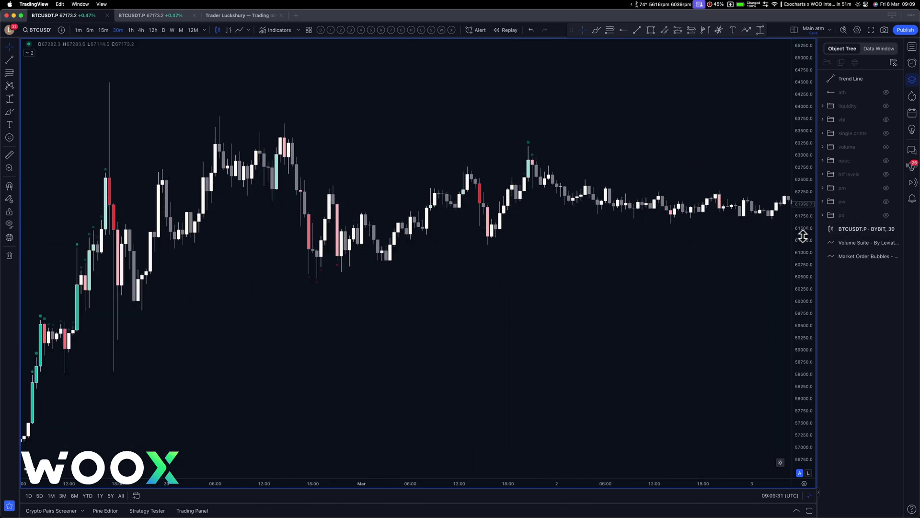
drag(803, 235, 803, 192)
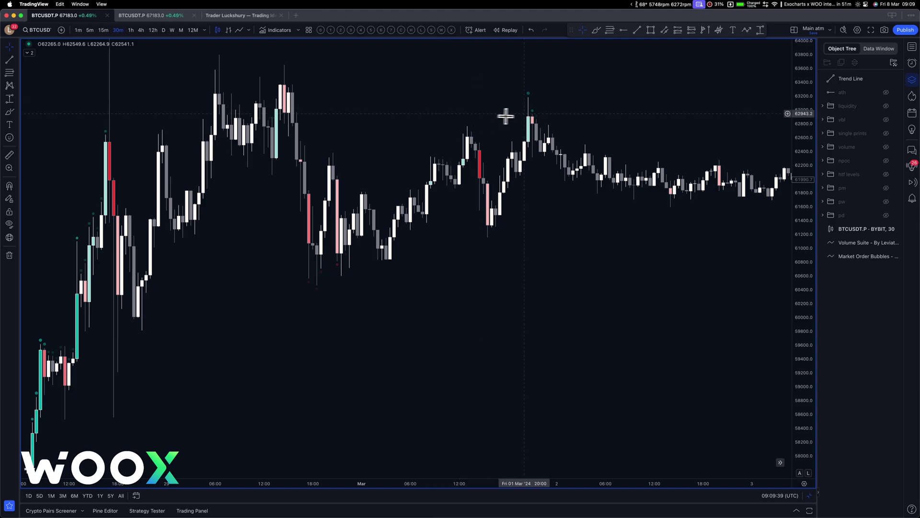
scroll(519, 116, up, 4)
drag(523, 147, 649, 235)
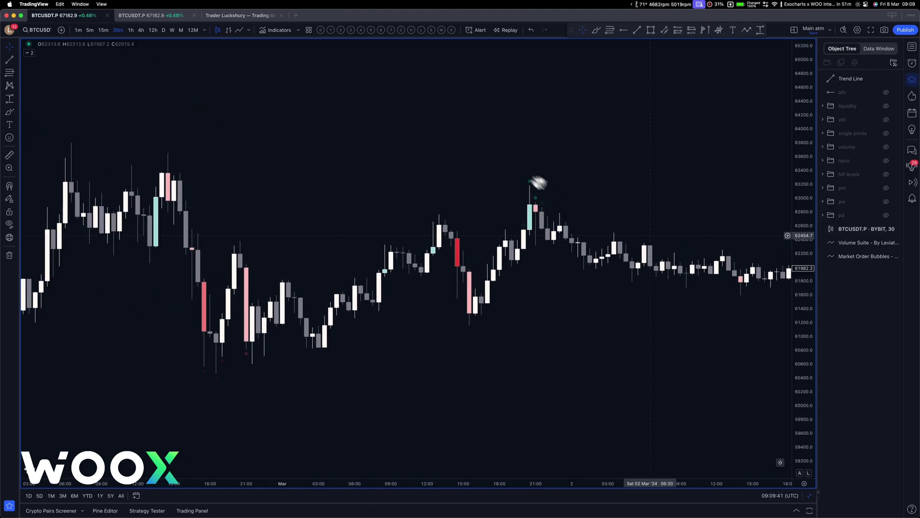
- Switch the chart to the 4-hour timeframe and bring mid-January to early February into view
click(141, 29)
right_click(433, 114)
click(435, 114)
scroll(594, 224, up, 4)
drag(534, 191, 805, 193)
scroll(493, 193, up, 3)
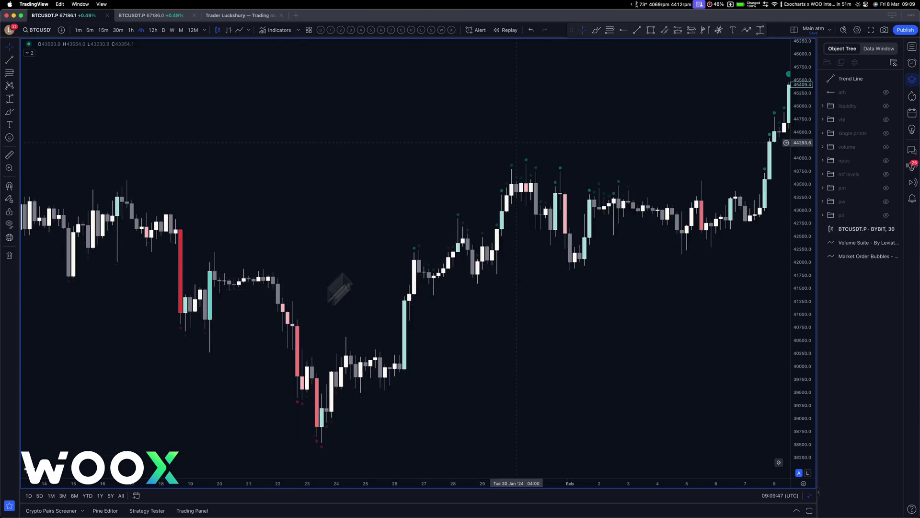
- Circle the order bubble at the 23 January low with the Brush tool, and undo the circle
click(596, 30)
drag(305, 437, 327, 424)
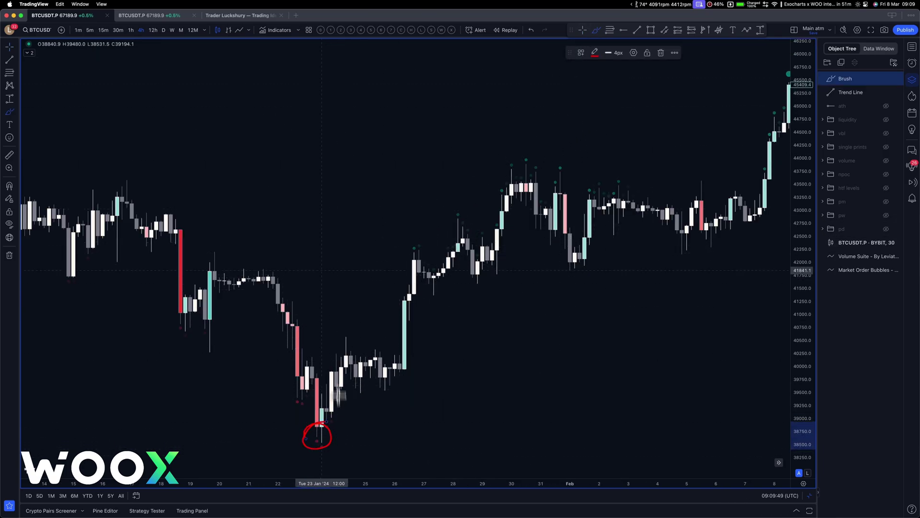
key(ctrl+z)
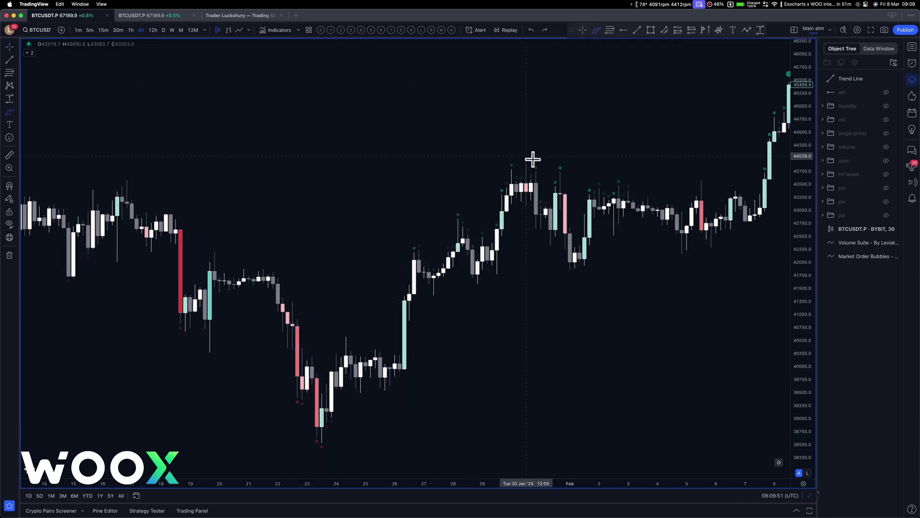
key(Escape)
- Circle the cluster of green bubbles at the 2 January high with the Brush tool, and undo the stroke
drag(448, 129, 227, 164)
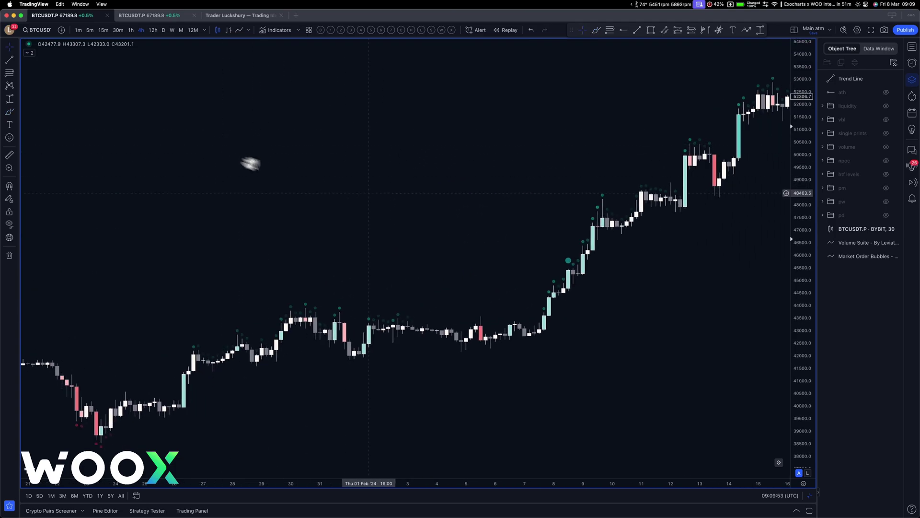
scroll(369, 191, down, 5)
drag(366, 159, 622, 158)
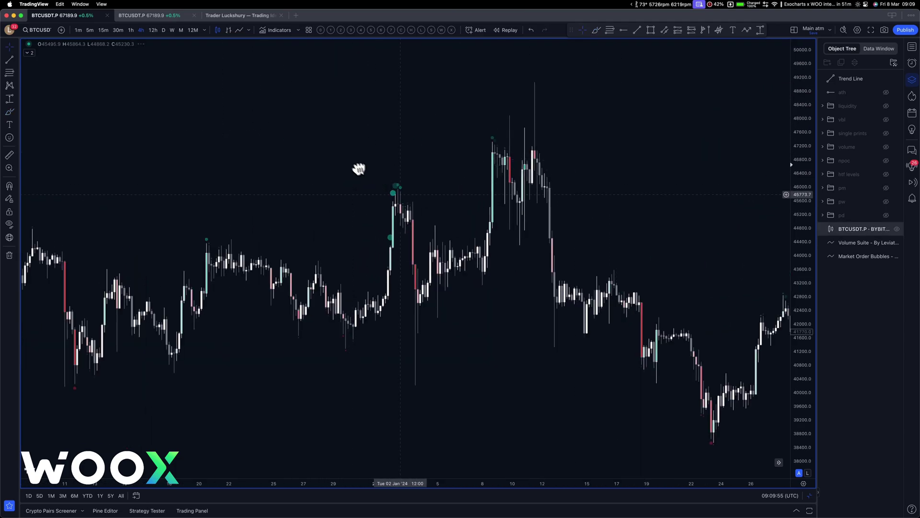
click(596, 30)
mouse_move(421, 175)
mouse_down()
mouse_move(378, 193)
mouse_move(388, 176)
mouse_up()
key(super+z)
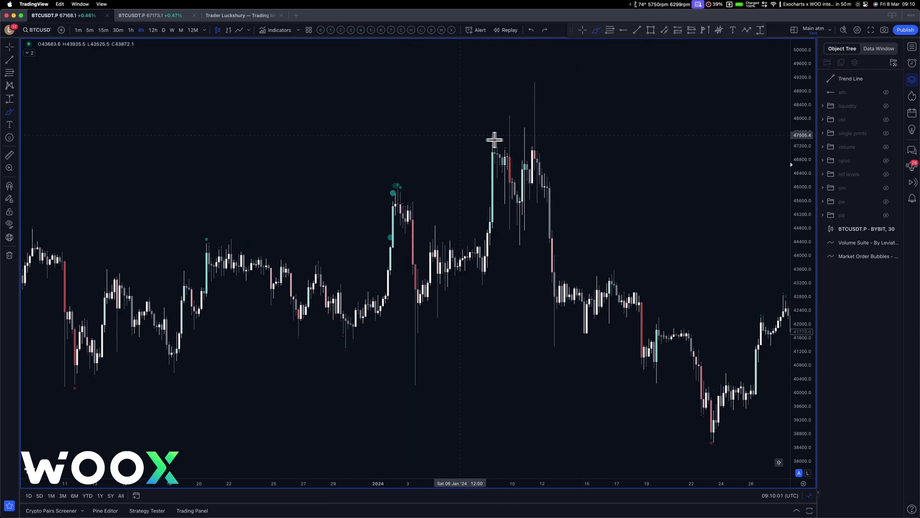
- Return to the latest candles and apply the indicator template with Market Sessions and Session Volume Profiles
key(Escape)
mouse_move(594, 125)
mouse_down()
mouse_move(457, 129)
mouse_move(357, 193)
mouse_move(273, 189)
mouse_up()
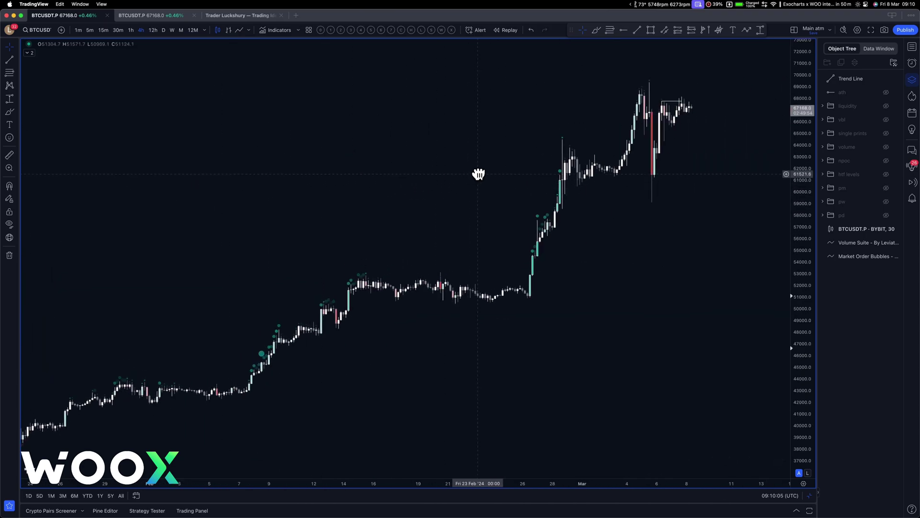
click(431, 30)
scroll(472, 268, up, 8)
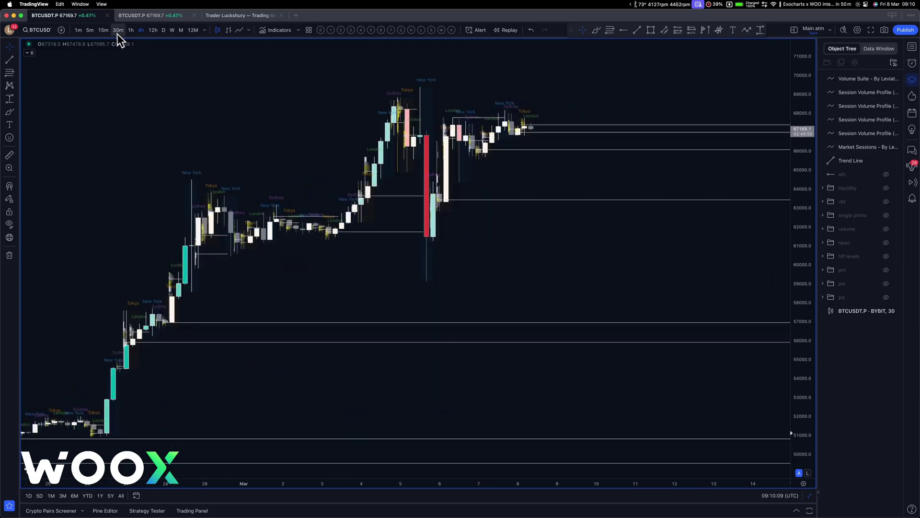
- Set the chart to the 30-minute timeframe, reset its view, and open the Market Sessions indicator's settings
click(117, 32)
right_click(401, 79)
click(404, 87)
scroll(507, 218, up, 4)
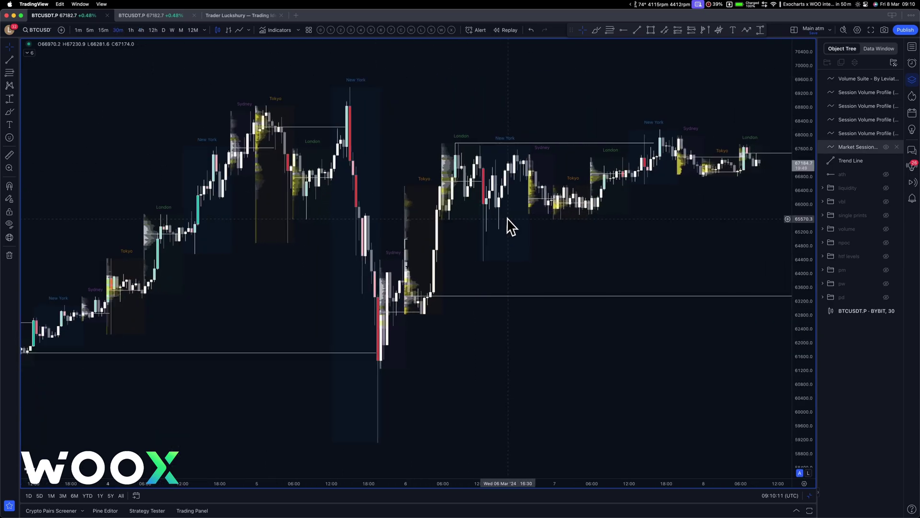
scroll(510, 225, up, 5)
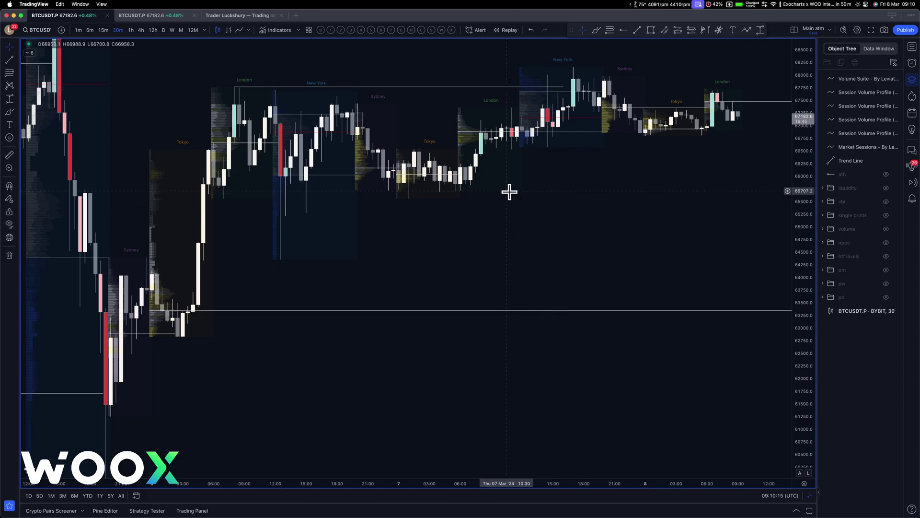
double_click(860, 148)
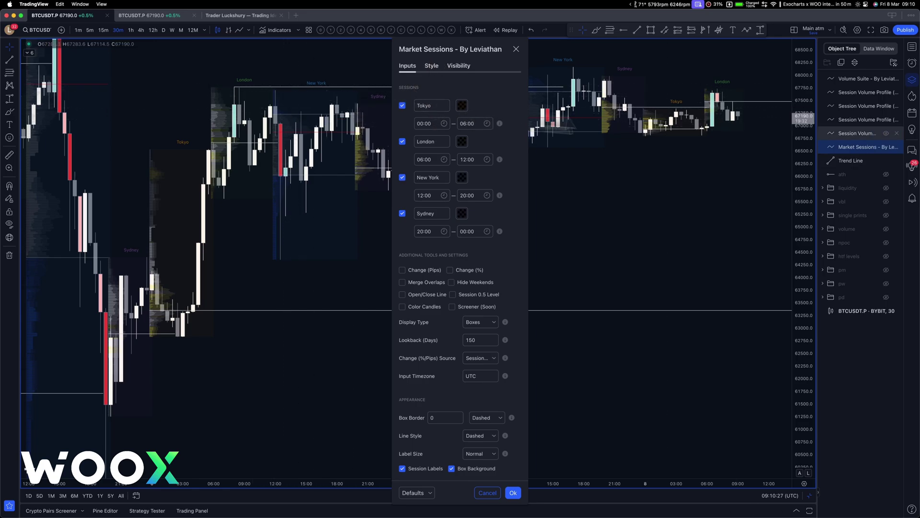
- Hide the Volume Suite and the four Session Volume Profile indicators, and delete the trend line
click(885, 134)
click(886, 119)
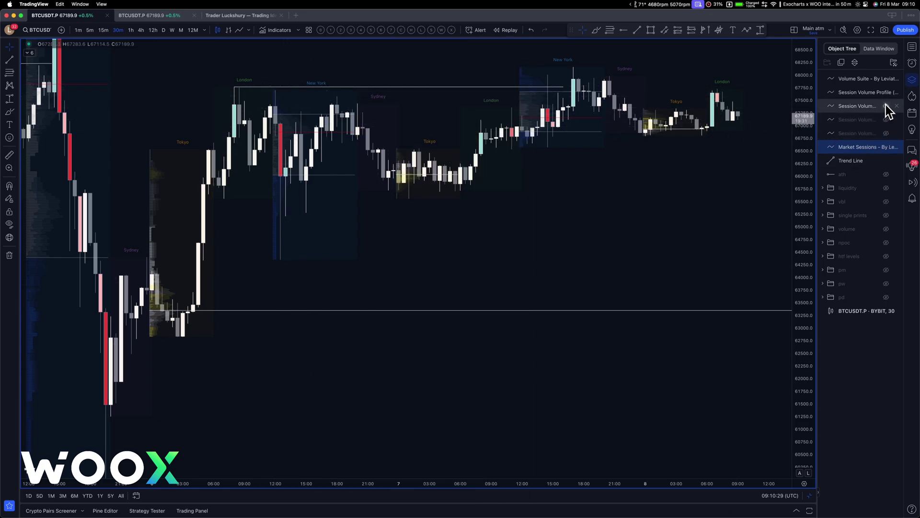
click(886, 106)
click(886, 92)
drag(518, 158, 530, 199)
click(886, 79)
drag(452, 260, 472, 292)
click(895, 161)
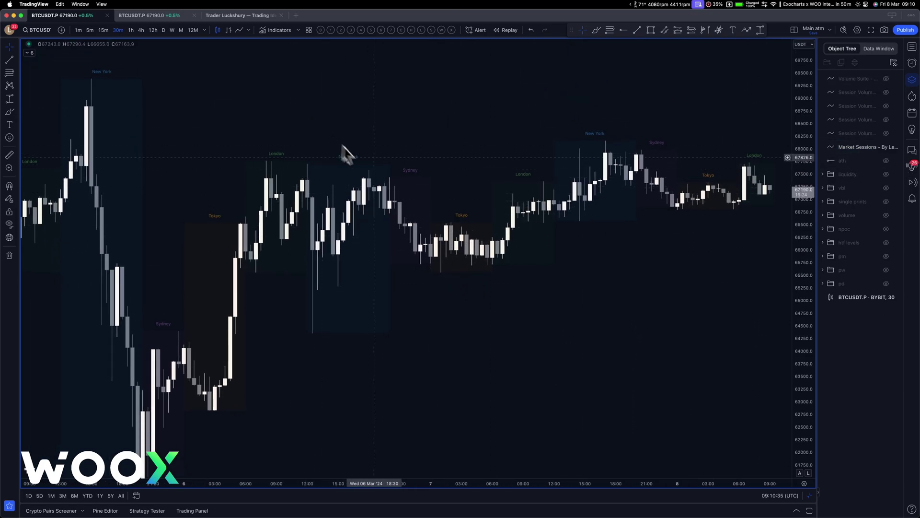
- Rename the Tokyo session to Asia and the Sydney session to Close in the Market Sessions settings
double_click(843, 146)
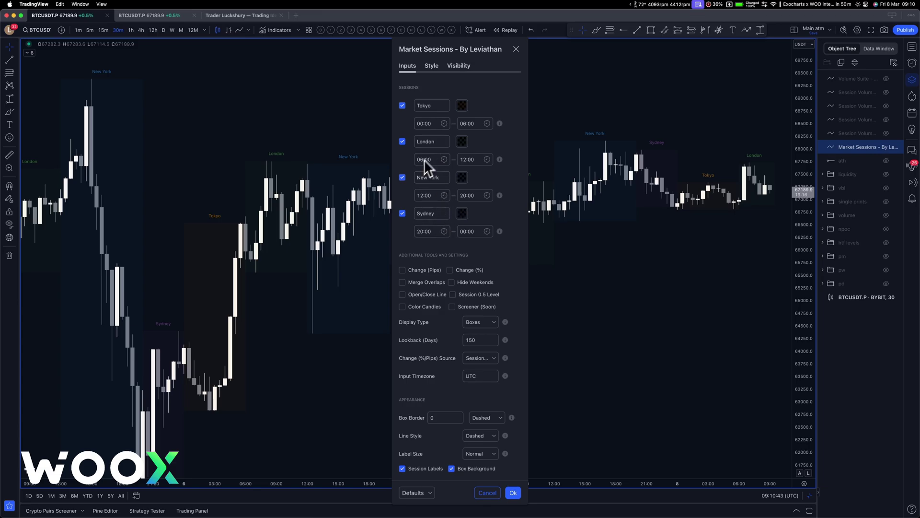
text(Close)
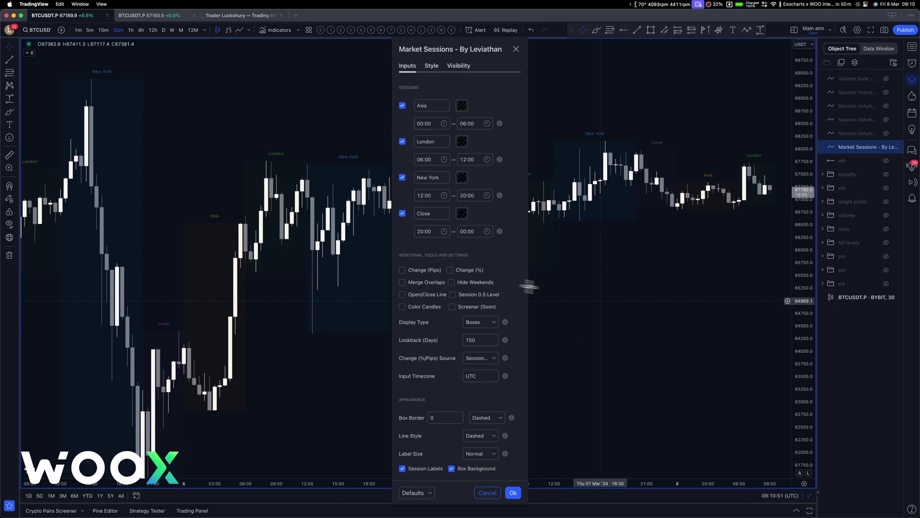
click(357, 255)
- Show all four Session Volume Profile indicators again, leaving Volume Suite hidden
drag(640, 316, 464, 338)
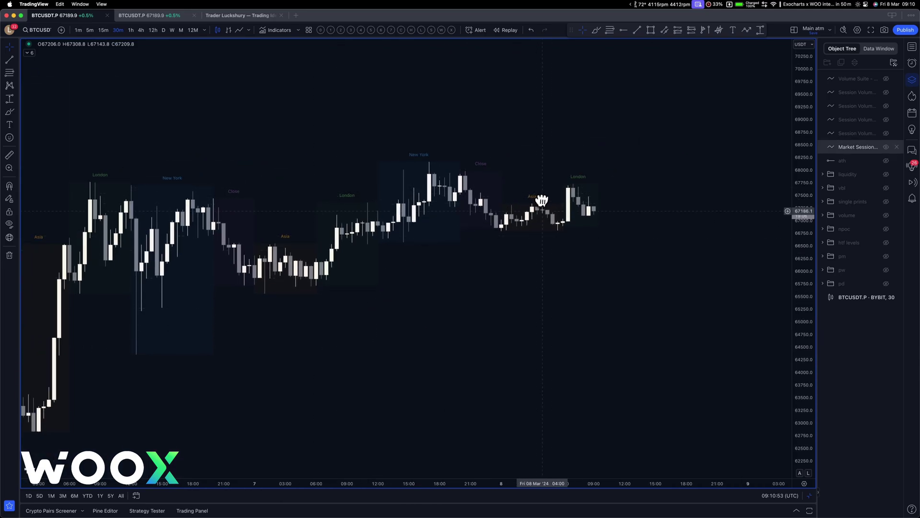
click(886, 92)
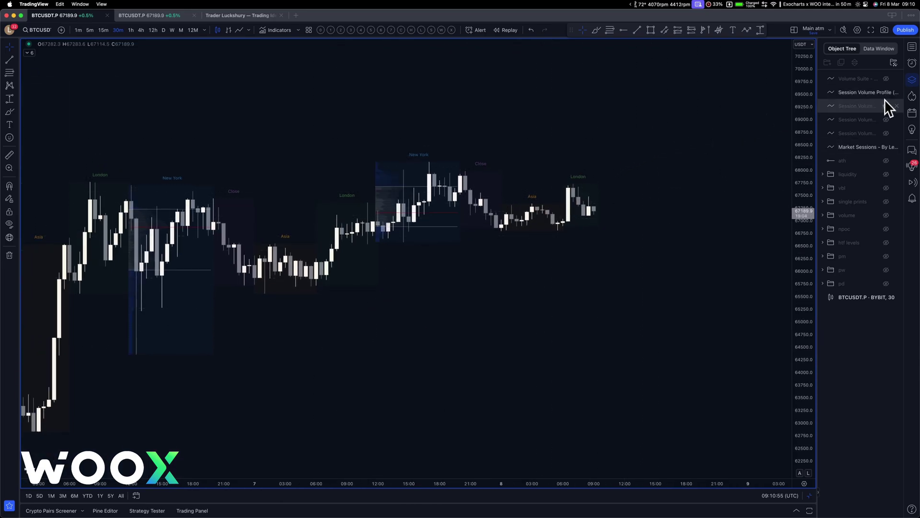
click(884, 107)
click(885, 119)
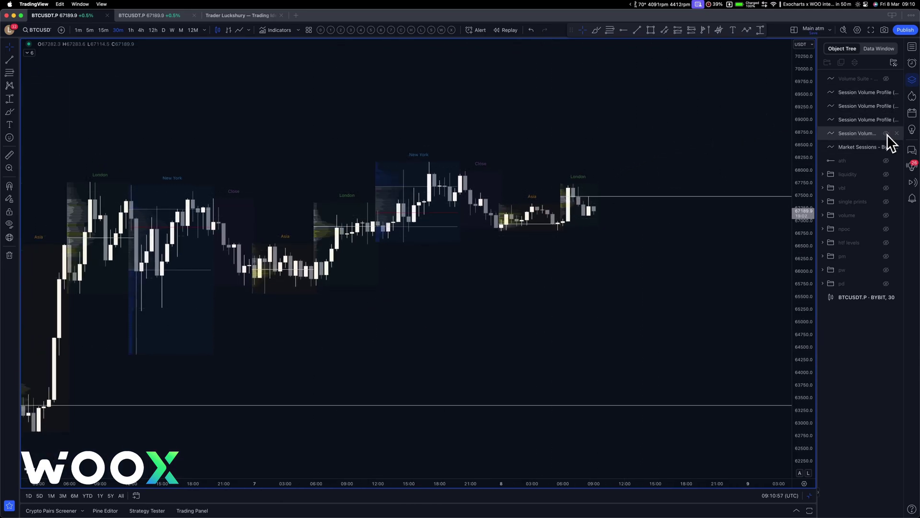
click(886, 134)
scroll(708, 267, left, 5)
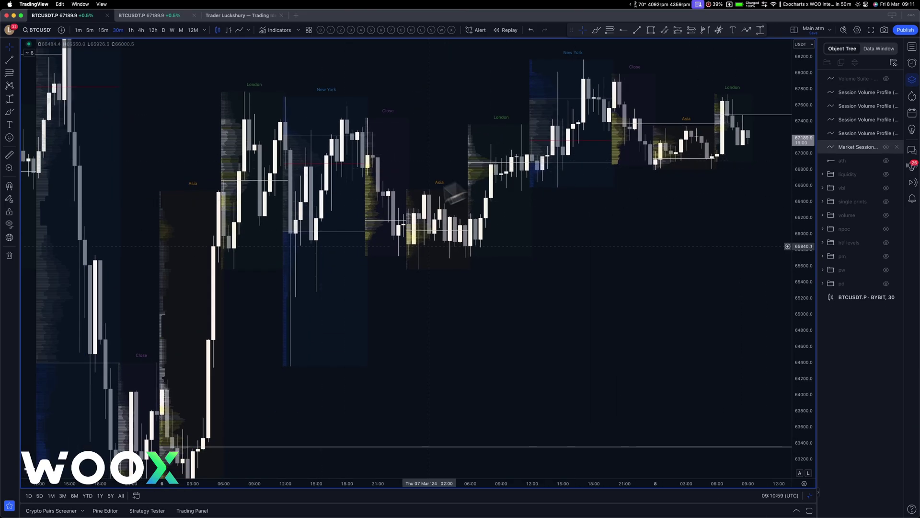
- Check the custom session times in the settings of the New York and Asia Session Volume Profiles
scroll(453, 191, up, 3)
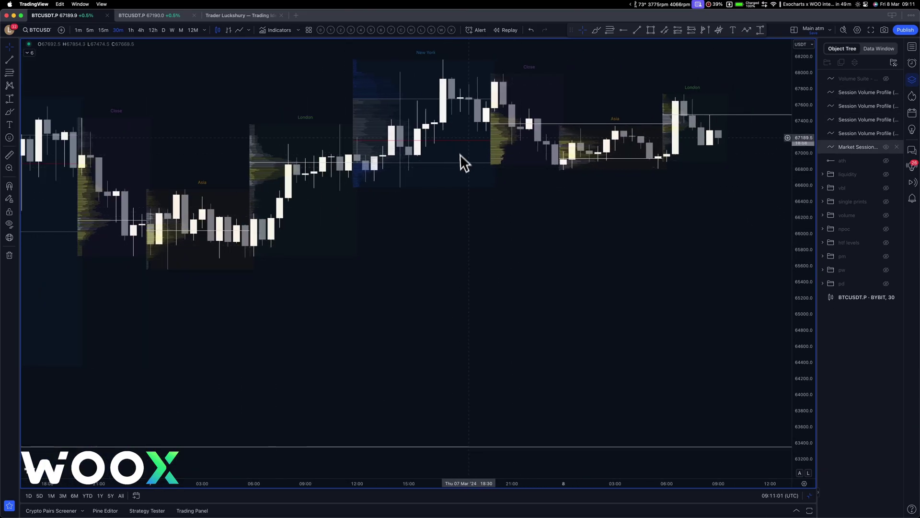
drag(554, 222, 546, 248)
double_click(857, 92)
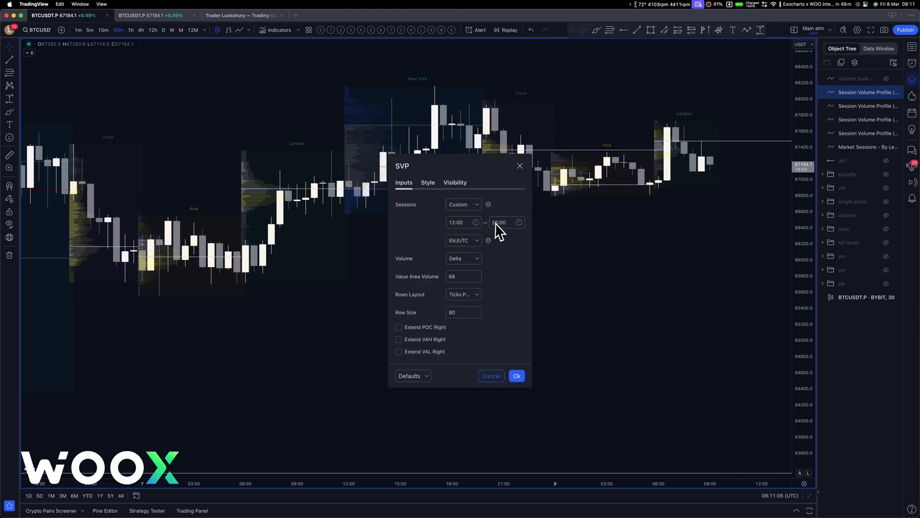
click(856, 107)
double_click(856, 106)
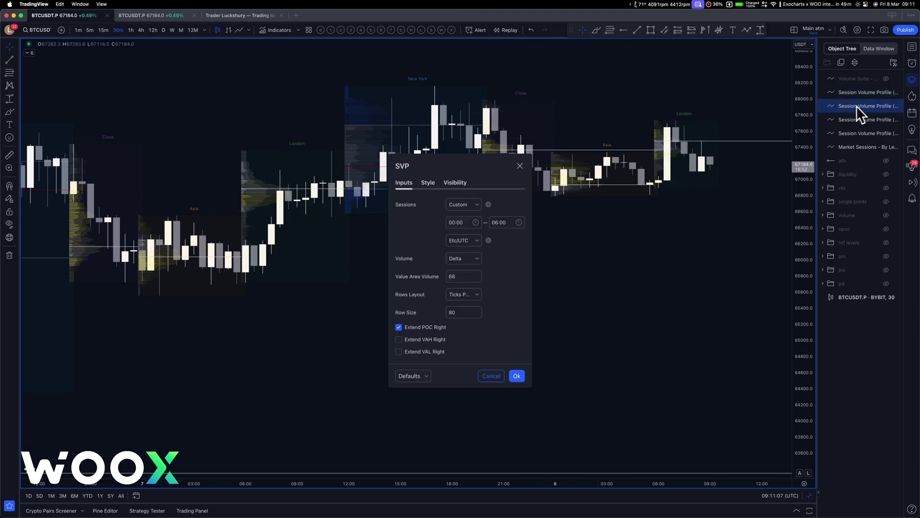
click(554, 211)
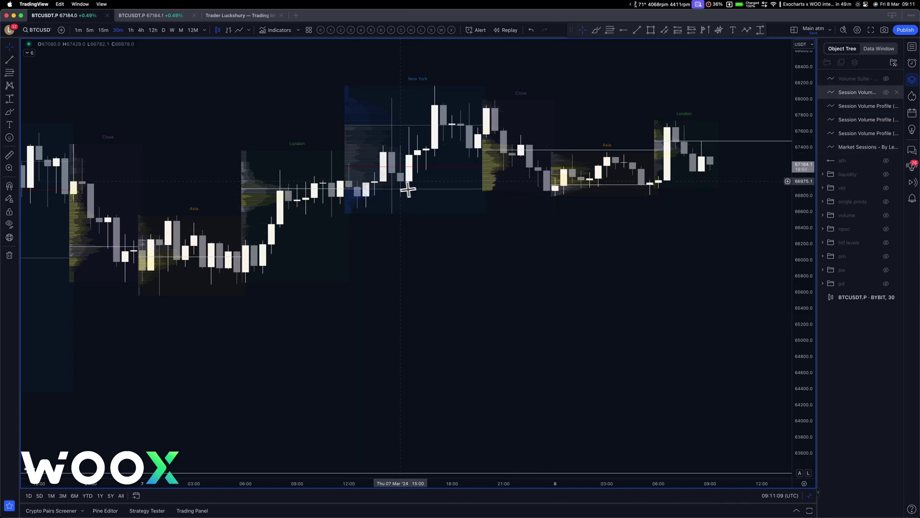
- Compare the session boxes and volume profiles across the trading days from 4 to 8 March
scroll(395, 197, down, 3)
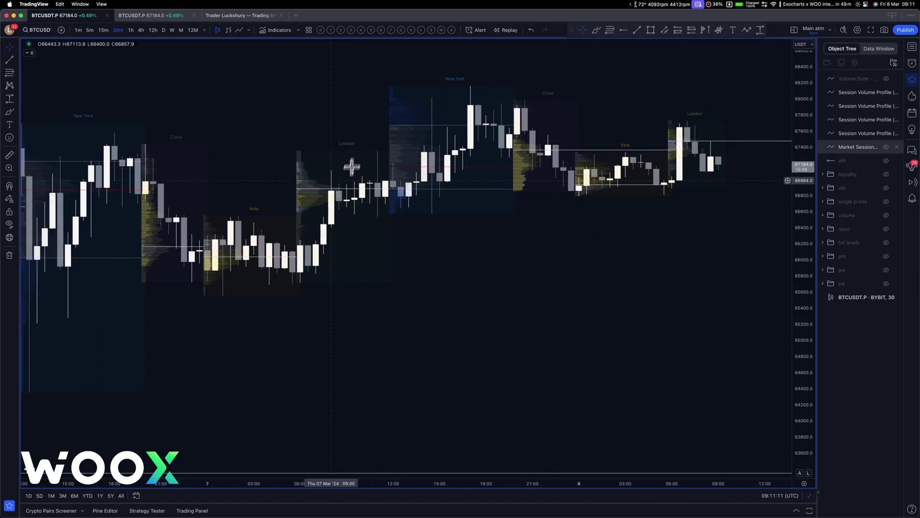
scroll(321, 140, down, 2)
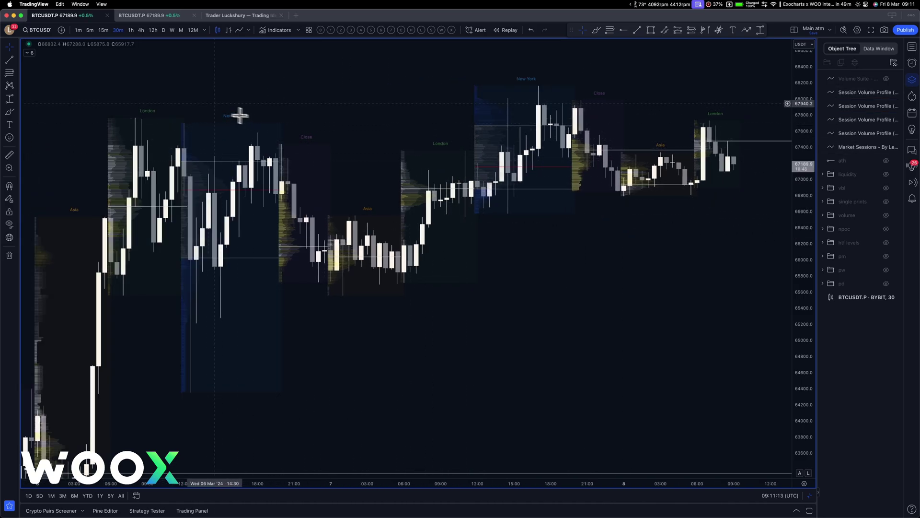
drag(341, 108, 423, 88)
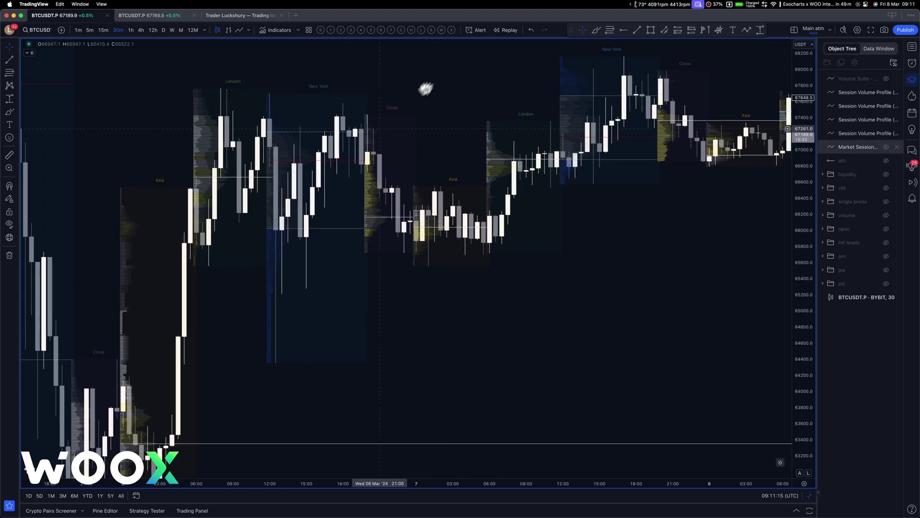
drag(811, 124, 803, 282)
scroll(719, 287, down, 3)
drag(651, 303, 688, 202)
scroll(550, 221, down, 3)
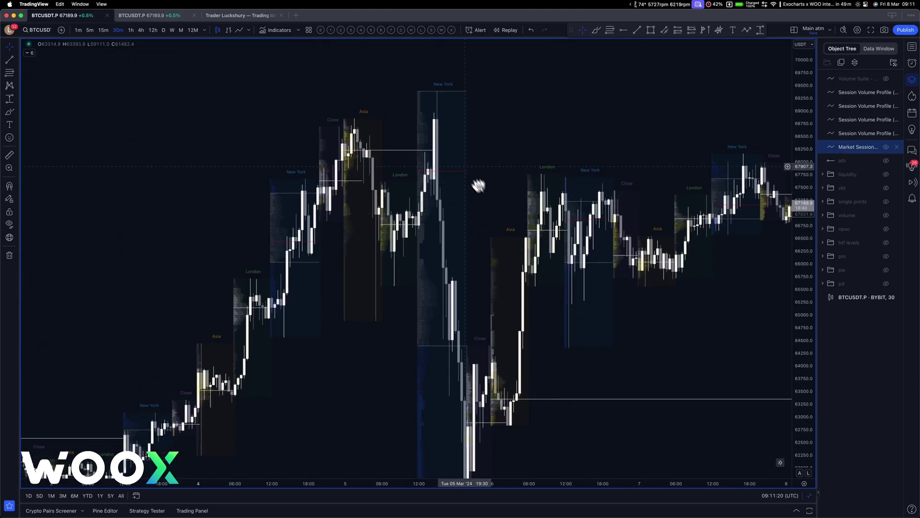
drag(496, 184, 341, 147)
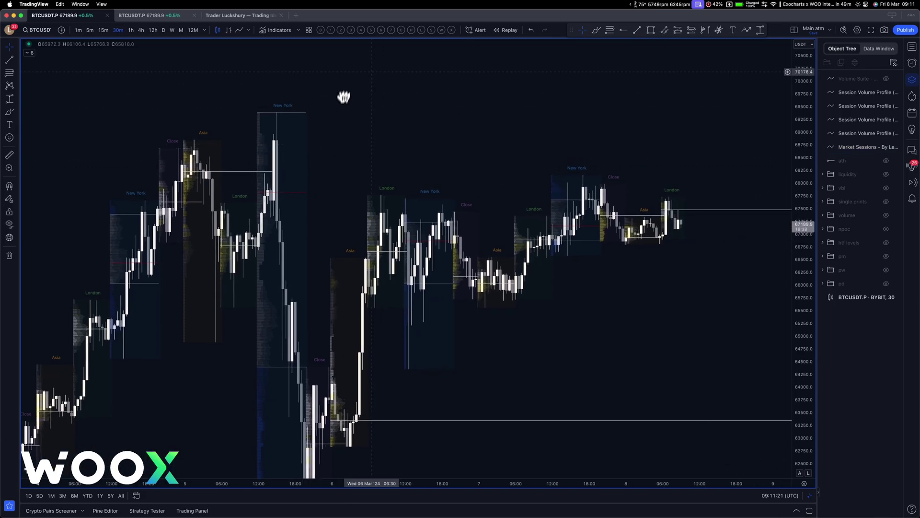
- Turn on Extend POC Right for the New York Session Volume Profile
double_click(290, 199)
drag(442, 164, 336, 128)
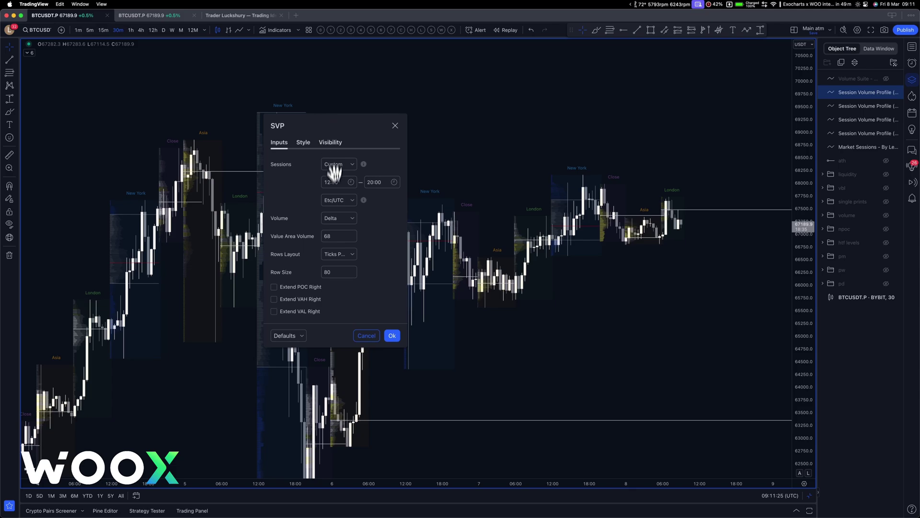
click(303, 142)
click(280, 143)
click(578, 303)
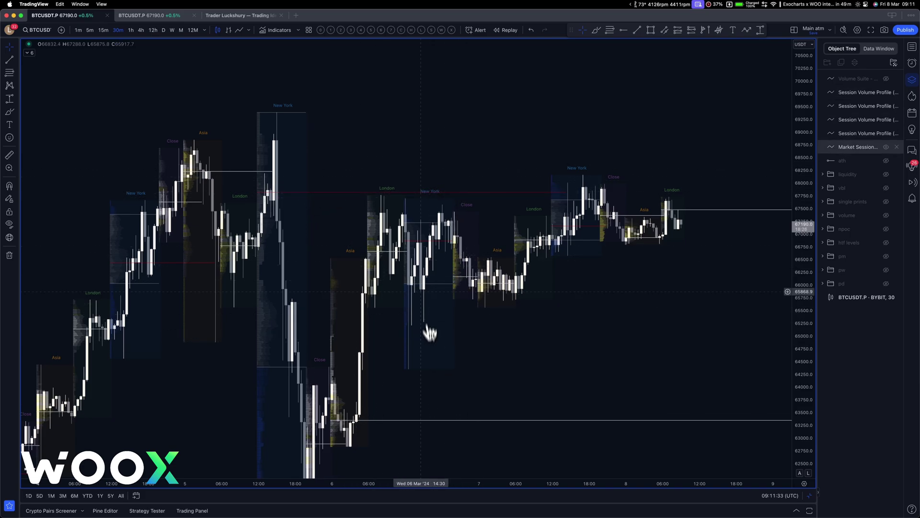
- Draw a rectangle around the 7 March New York session high, and delete it
click(651, 29)
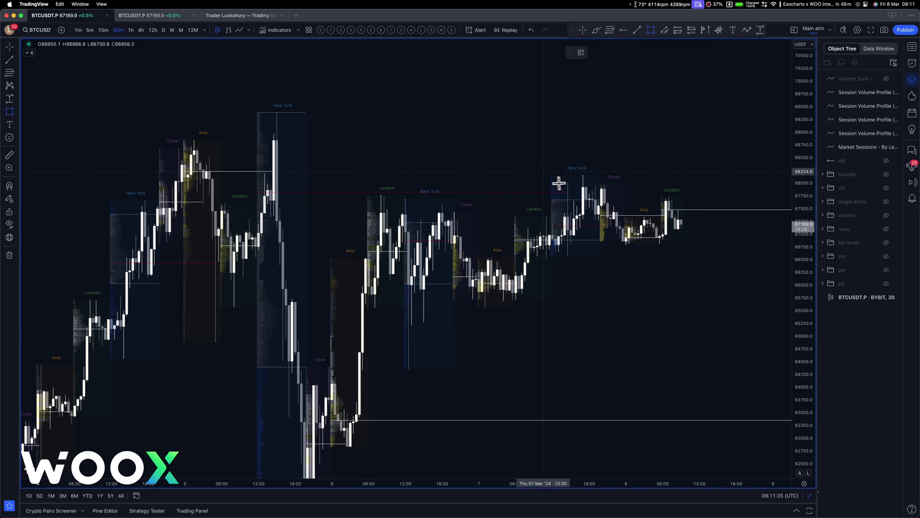
drag(544, 171, 620, 195)
key(BackSpace)
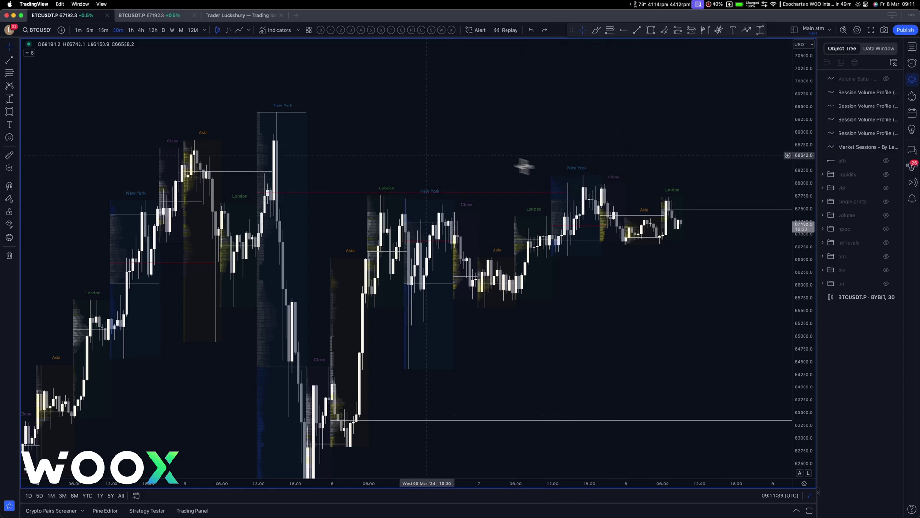
- Replace the session indicators on the 30-minute chart with the saved indicator template containing Pivotal Moments
drag(427, 154, 519, 84)
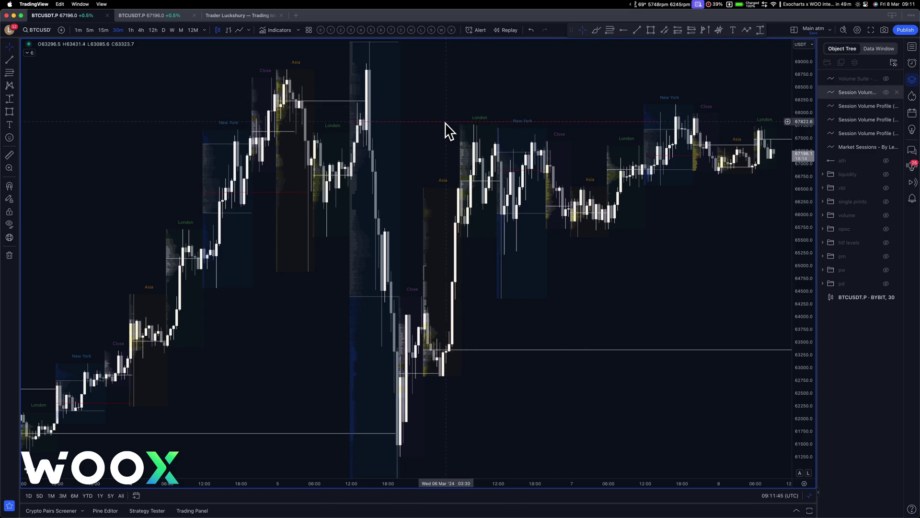
drag(435, 134, 549, 231)
scroll(536, 221, up, 4)
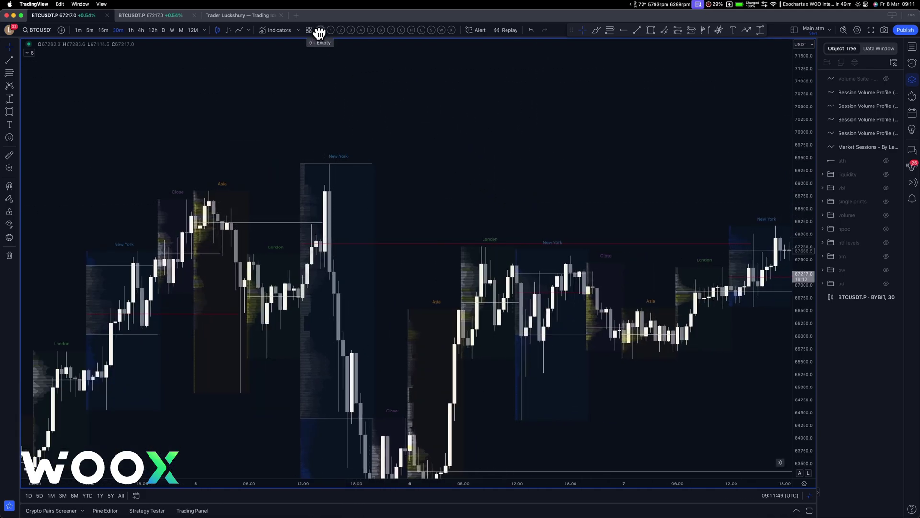
click(421, 32)
drag(421, 119, 383, 134)
scroll(428, 156, down, 4)
drag(544, 134, 296, 132)
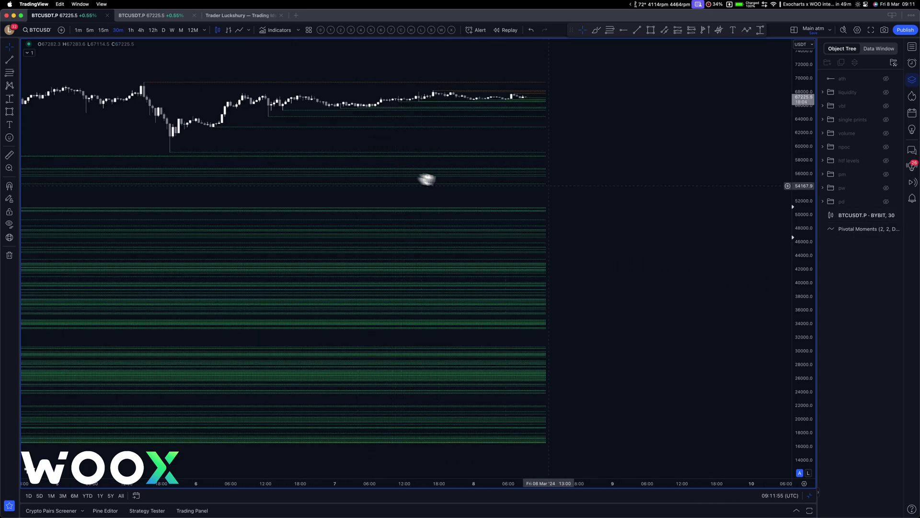
- Examine the Pivotal Moments levels above and below the candles from 6 to 8 March
drag(802, 222, 802, 62)
drag(546, 74, 603, 289)
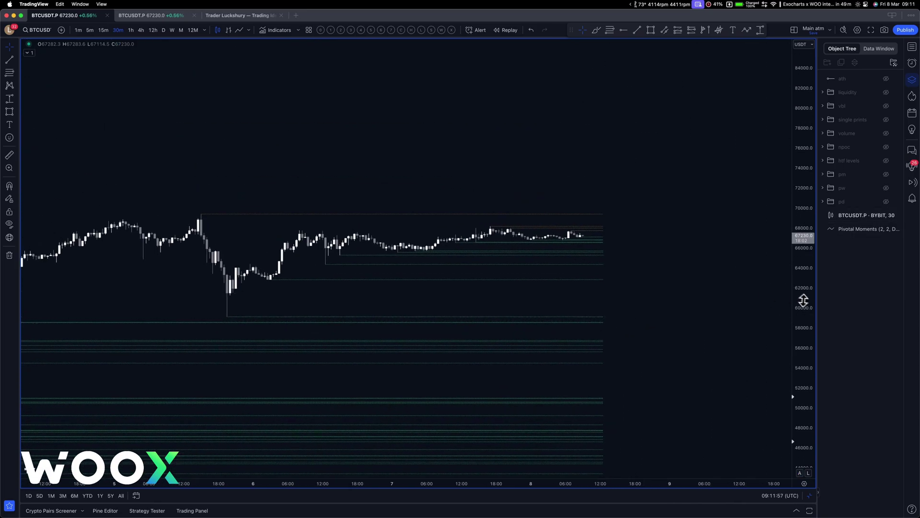
drag(804, 302, 801, 65)
drag(801, 259, 801, 63)
drag(678, 193, 689, 216)
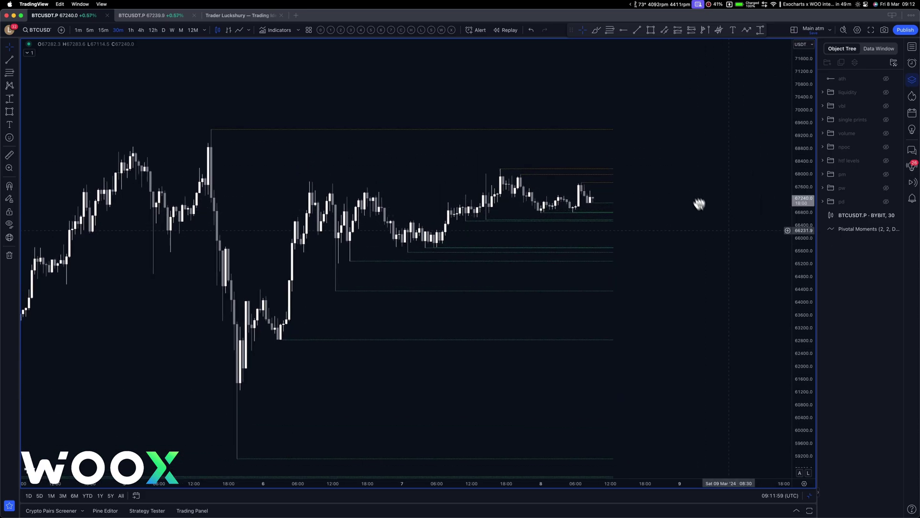
drag(804, 257, 802, 140)
scroll(689, 230, up, 5)
drag(683, 240, 677, 221)
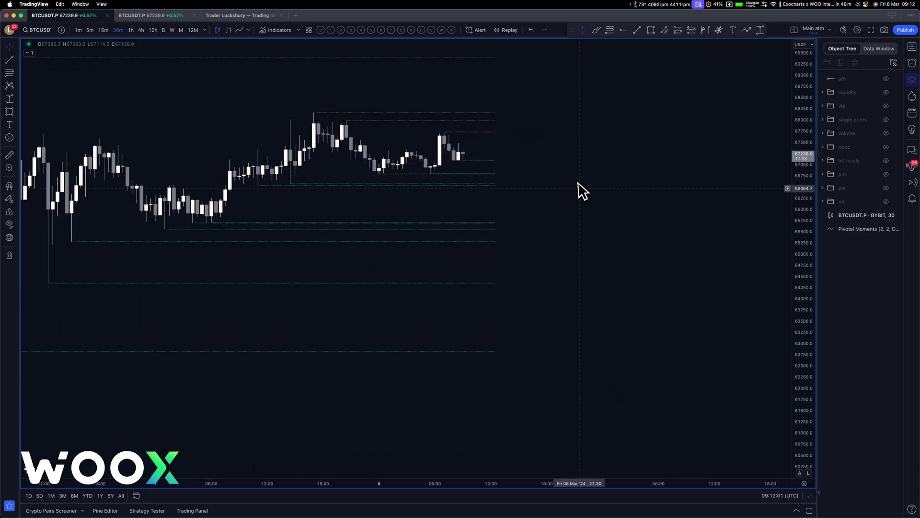
drag(540, 162, 719, 197)
drag(543, 140, 429, 156)
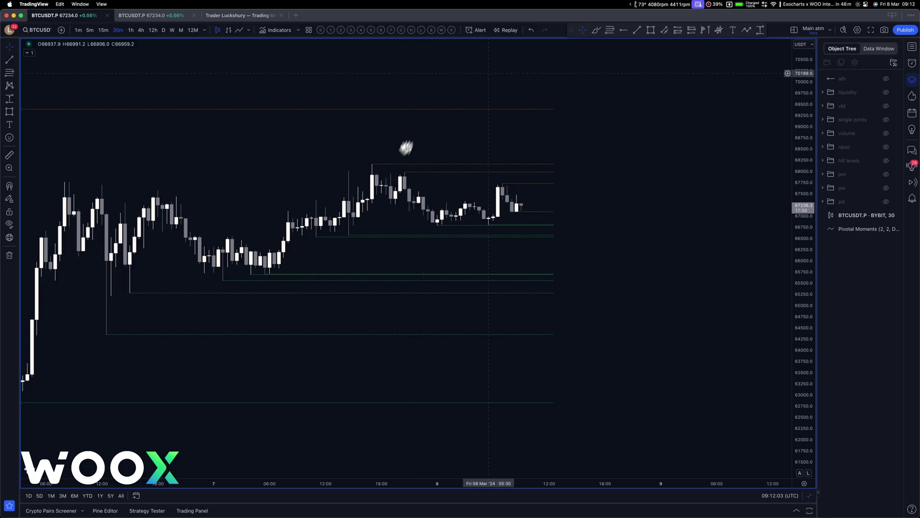
- Sketch two short brush strokes beside the latest 8 March candles, undoing each one
click(596, 30)
drag(562, 223, 565, 234)
key(super+z)
drag(544, 168, 550, 184)
key(super+z)
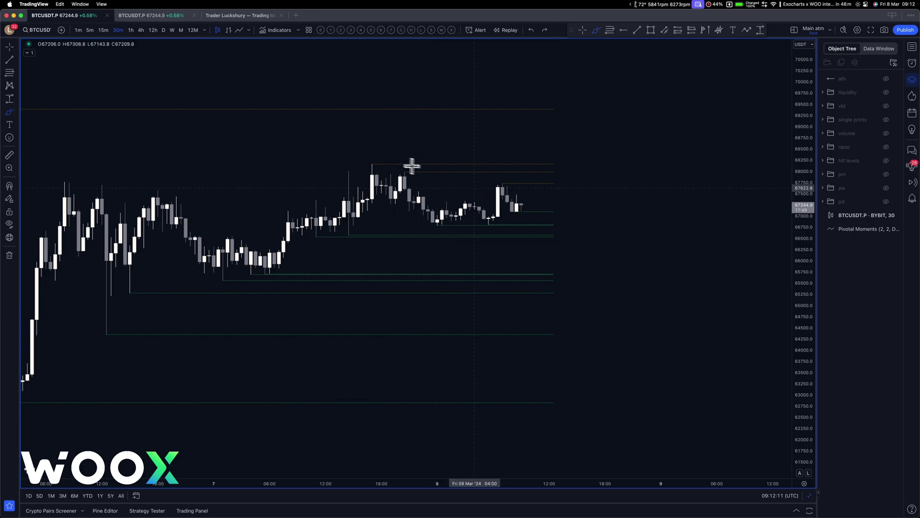
- Draw a horizontal trend line at about 66,500 from the 7 March low out to the evening of 8 March
click(637, 30)
click(317, 236)
click(609, 236)
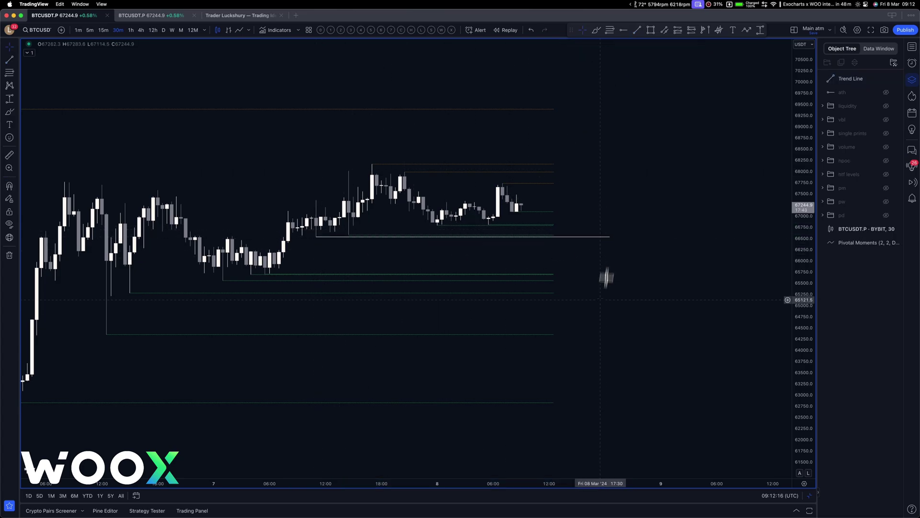
- Apply the Volume Suite indicator template, followed by the one with Market Order Bubbles, and undo a brush stroke beside the latest candles
click(333, 30)
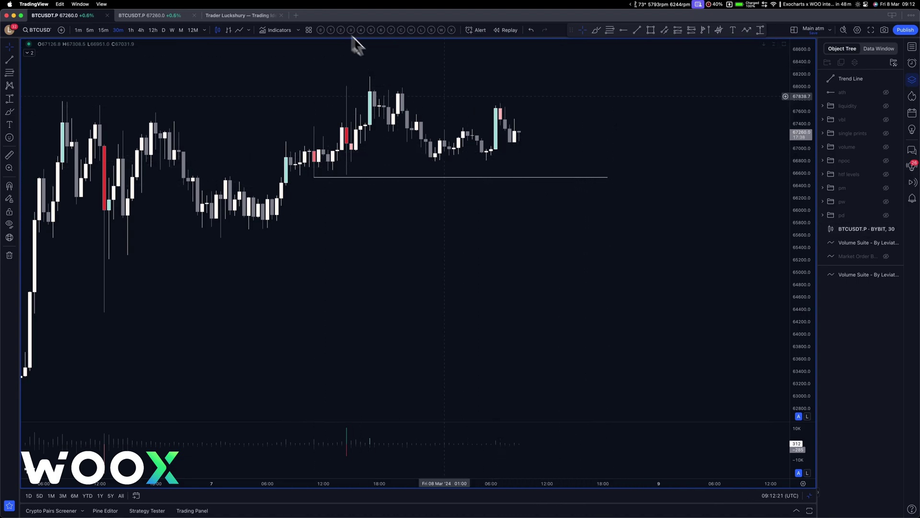
click(596, 29)
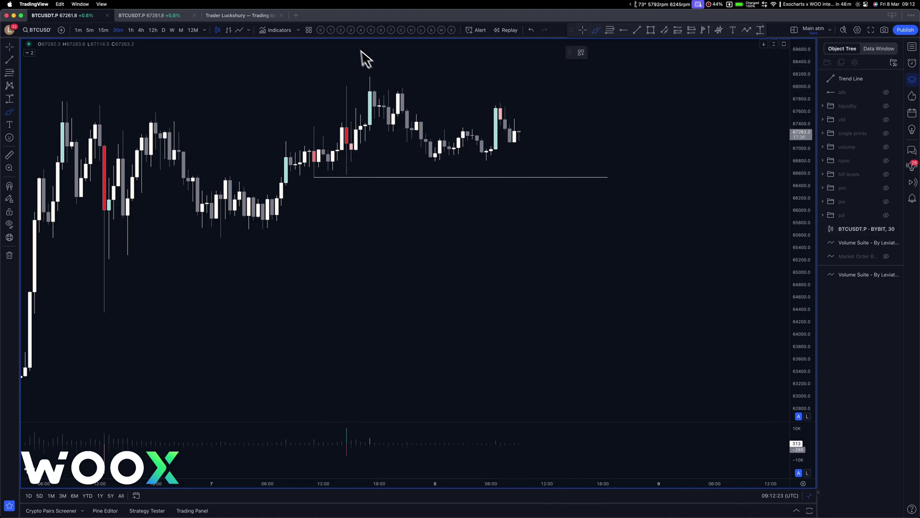
click(350, 29)
mouse_move(522, 146)
mouse_down()
mouse_move(538, 217)
mouse_move(572, 126)
mouse_up()
key(super+z)
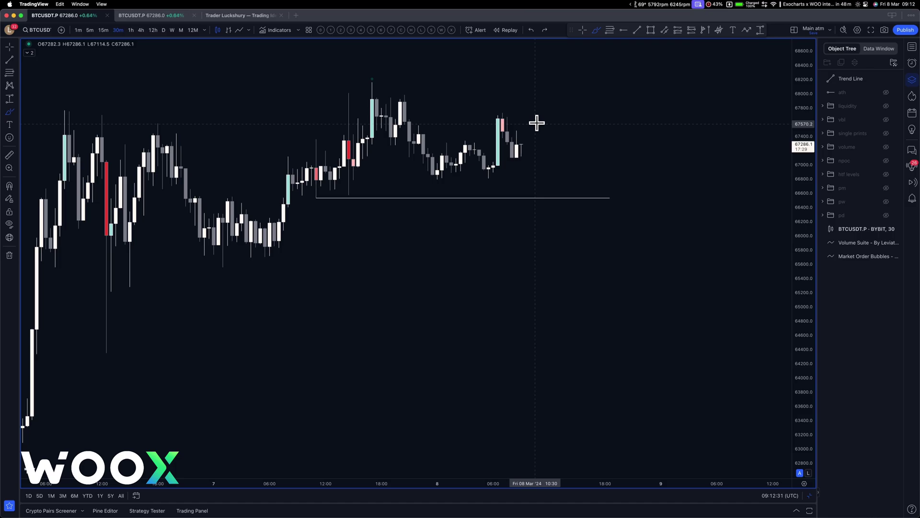
scroll(475, 163, down, 3)
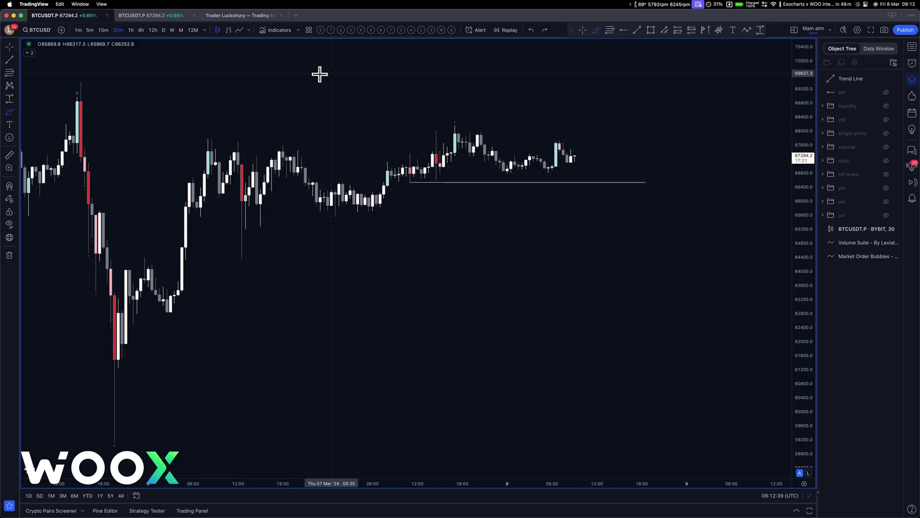
- Apply the template with the Volume Suite pane and review its volume spikes at highs and lows from late February to 8 March
click(330, 30)
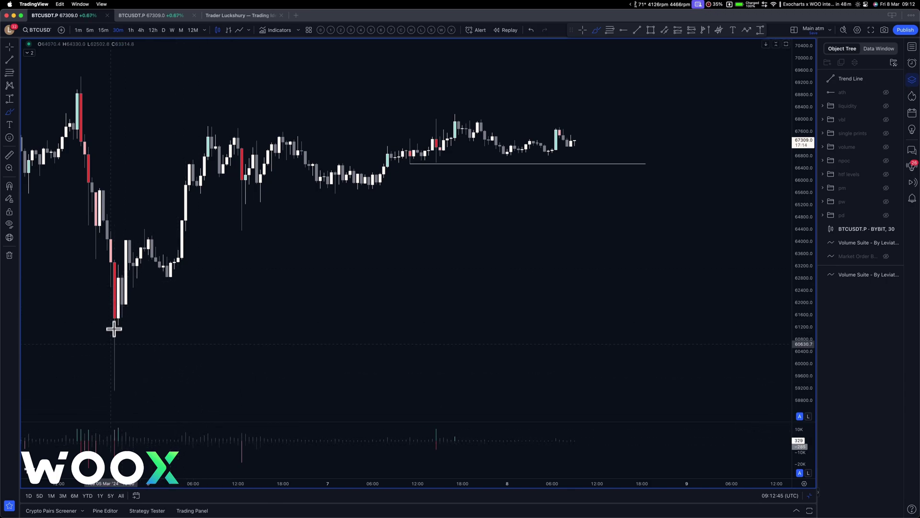
key(Escape)
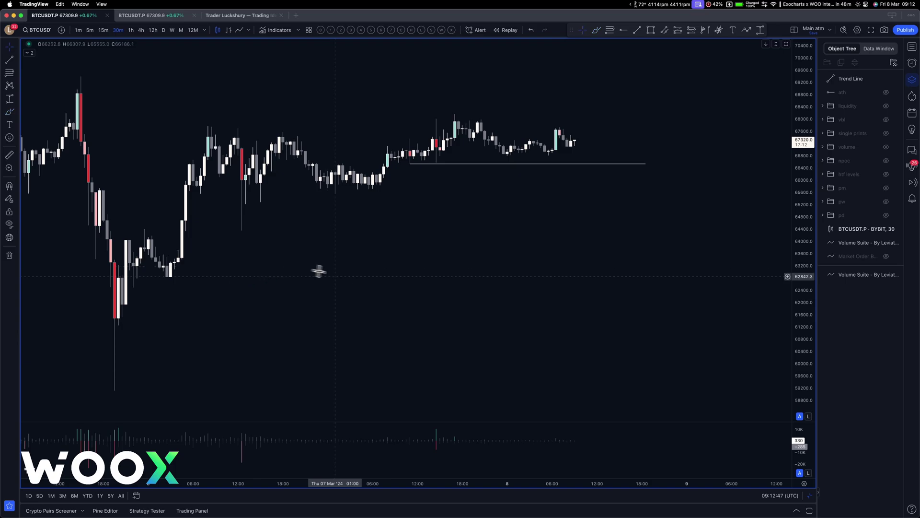
drag(271, 274, 551, 244)
scroll(547, 240, down, 5)
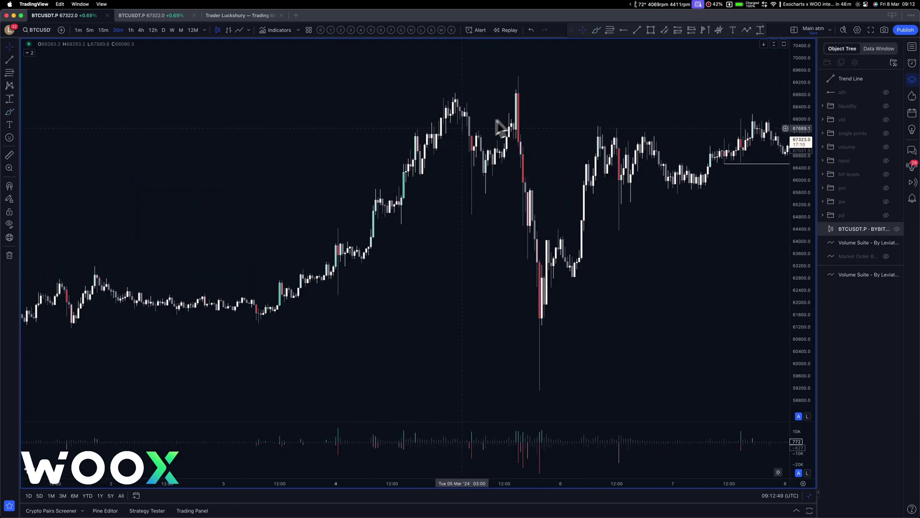
scroll(455, 160, up, 2)
scroll(365, 207, down, 4)
drag(284, 186, 461, 197)
scroll(472, 173, down, 5)
drag(512, 115, 272, 124)
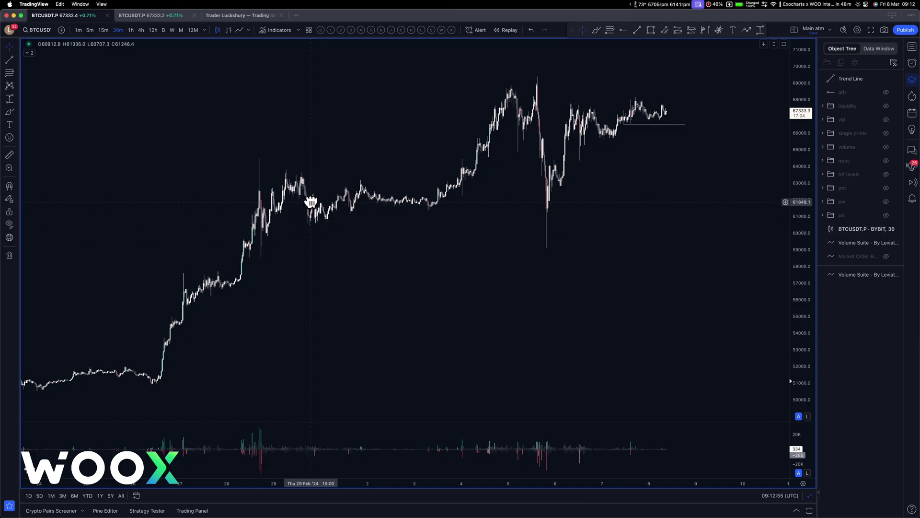
- Switch to the Arc browser and review the features and access instructions on the Exocharts Course Bundle page
key(super+Tab)
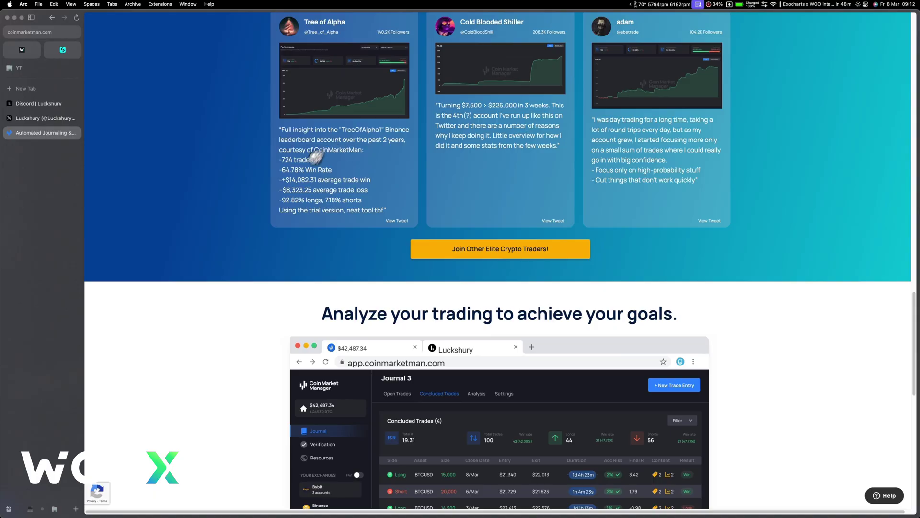
click(42, 102)
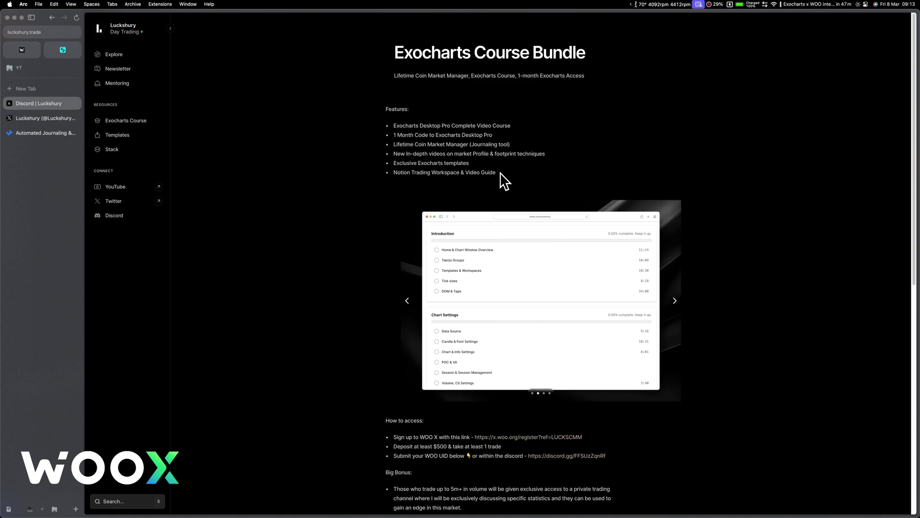
scroll(575, 311, down, 2)
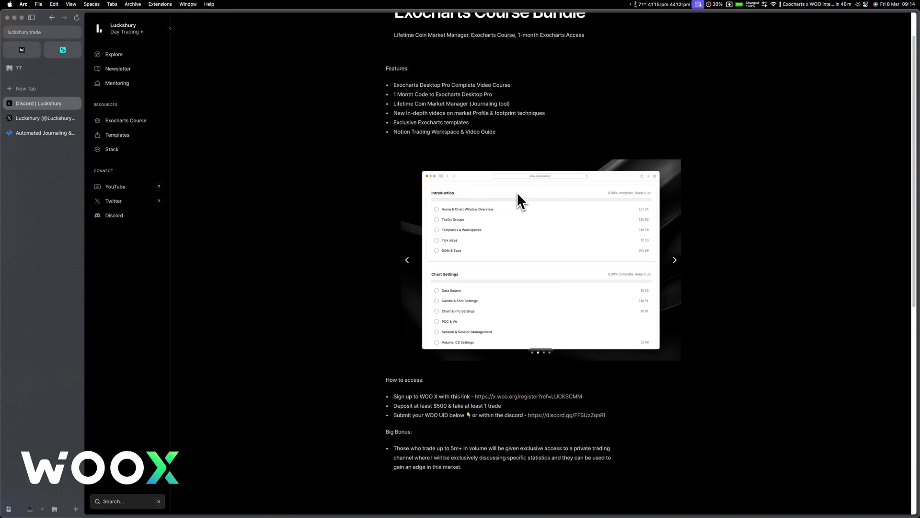
- Switch back to TradingView and look over the coloured candles and volume pane from 5 to 8 March
key(super+Tab)
scroll(440, 283, up, 5)
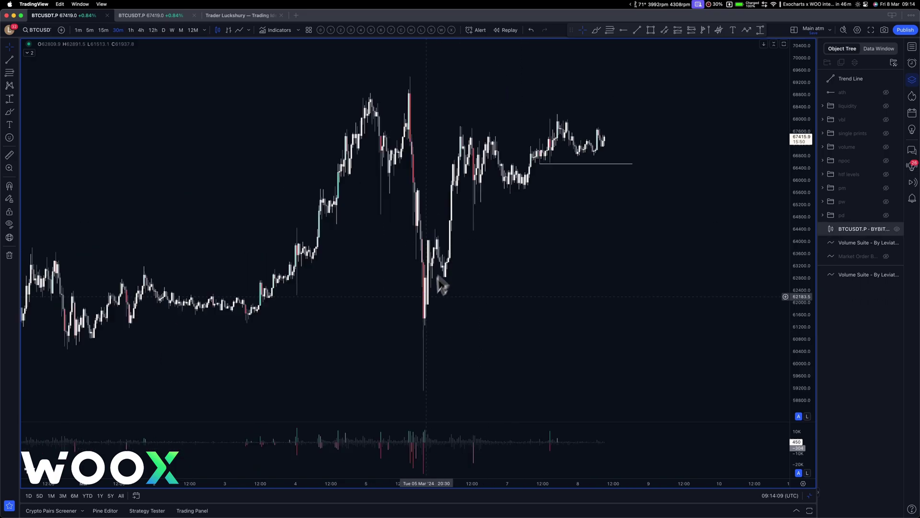
scroll(424, 319, up, 2)
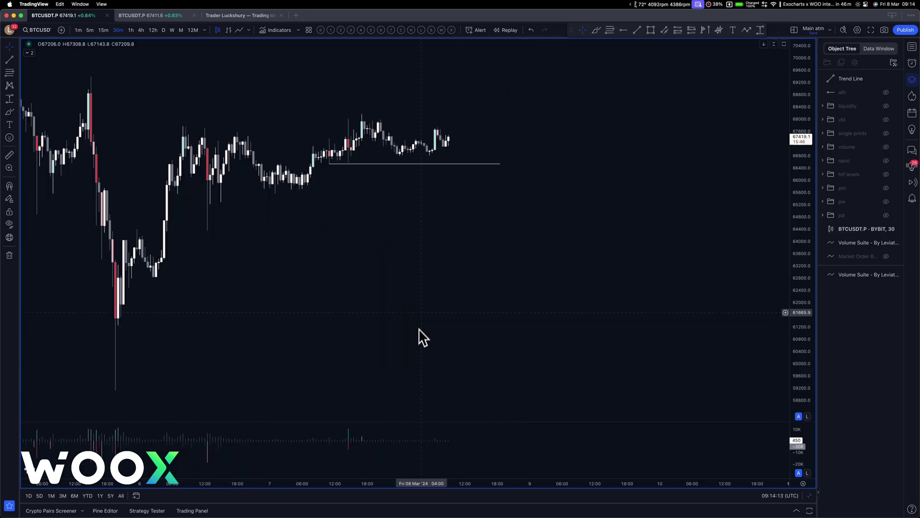
- Switch to the Arc browser and open the Stack page listing the trading software and indicators
key(super+Tab)
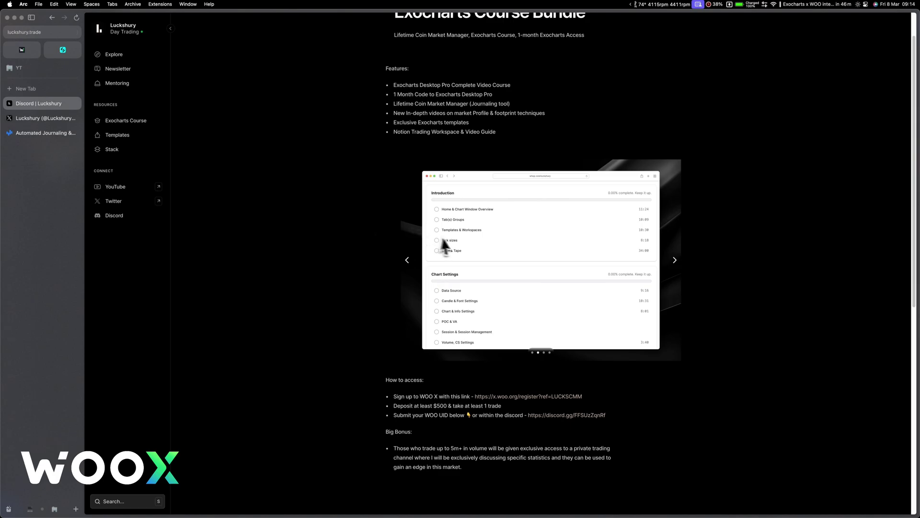
scroll(456, 242, down, 2)
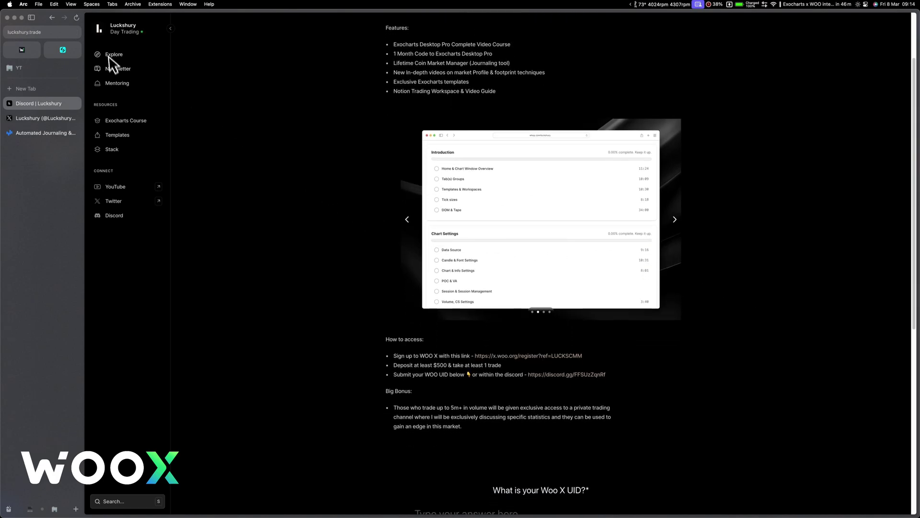
click(121, 153)
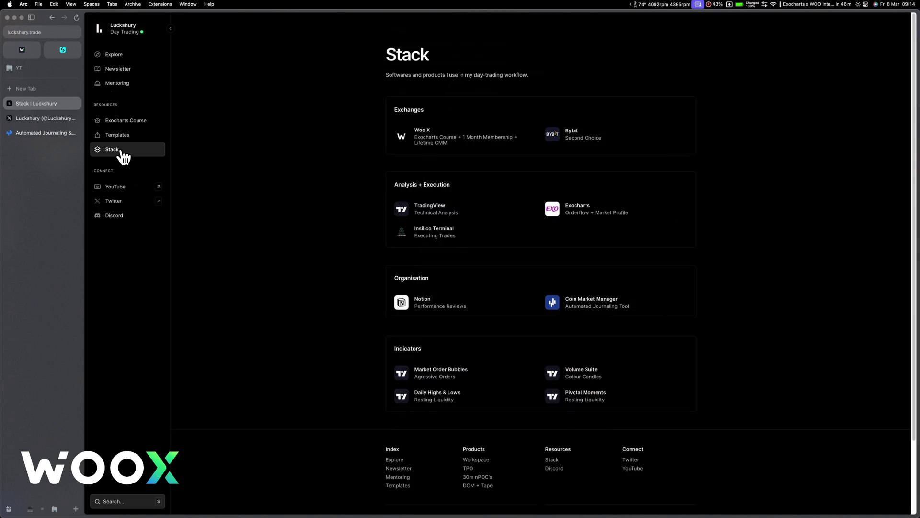